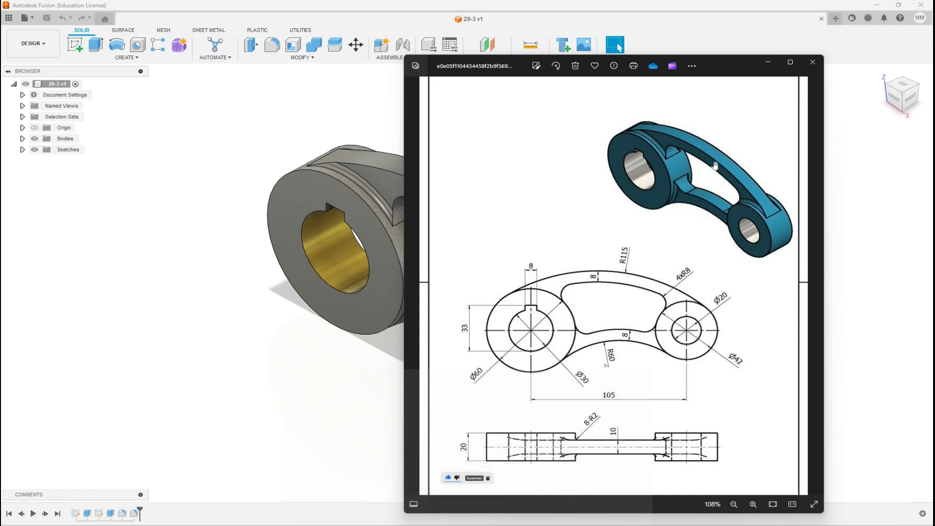
- Minimize the reference drawing and create a new empty design
{"action": "left_click", "coordinate": [767, 62]}
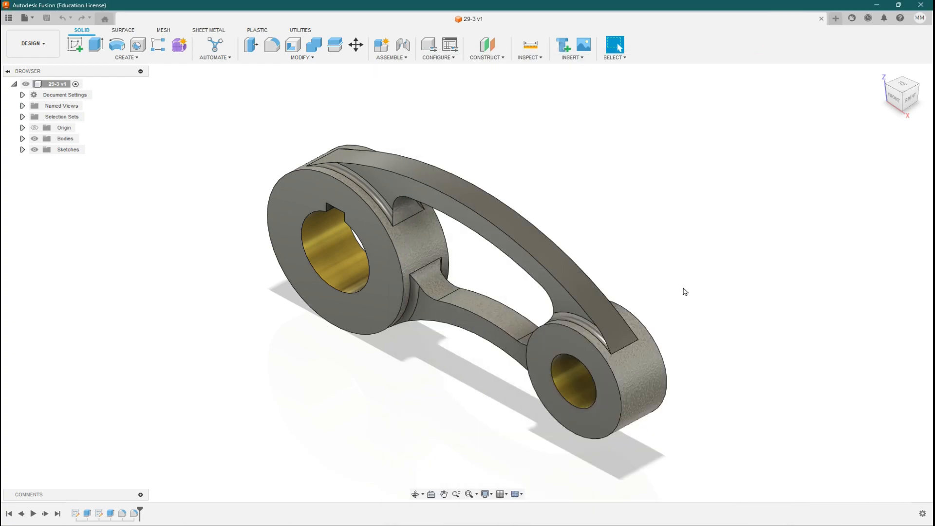
{"action": "mouse_move", "coordinate": [675, 283]}
{"action": "middle_mouse_down", "text": "shift"}
{"action": "mouse_move", "coordinate": [624, 248]}
{"action": "mouse_move", "coordinate": [682, 282]}
{"action": "middle_mouse_up", "text": "shift"}
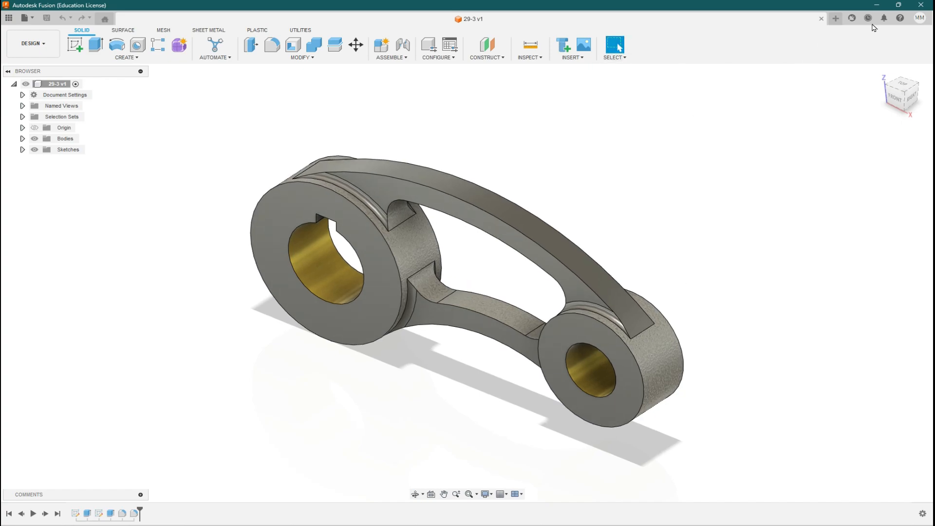
{"action": "left_click", "coordinate": [836, 20]}
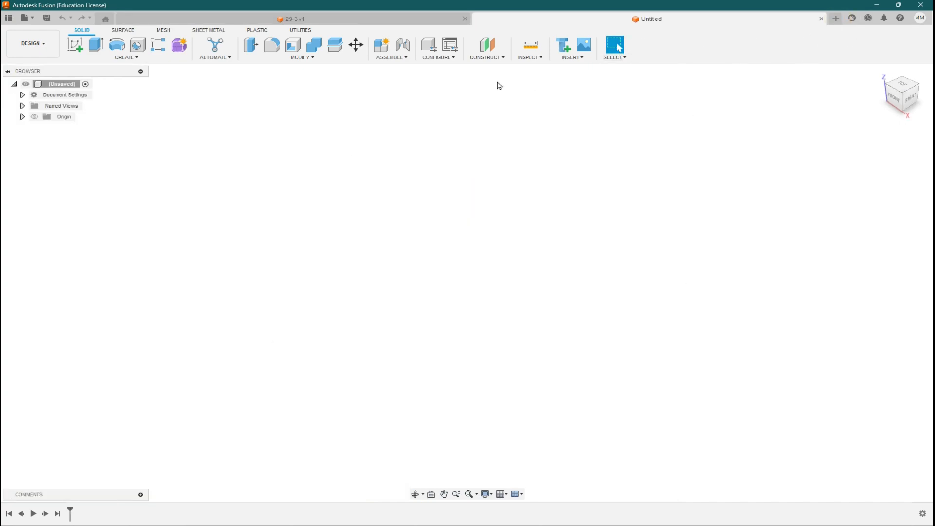
- Start a new sketch on the XZ origin plane
{"action": "left_click", "coordinate": [72, 48]}
{"action": "left_click", "coordinate": [23, 117]}
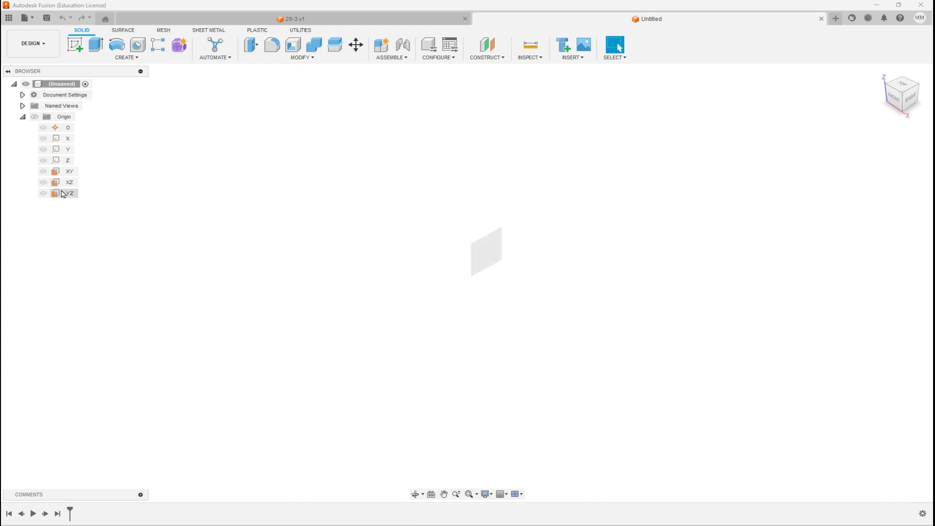
{"action": "left_click", "coordinate": [62, 185]}
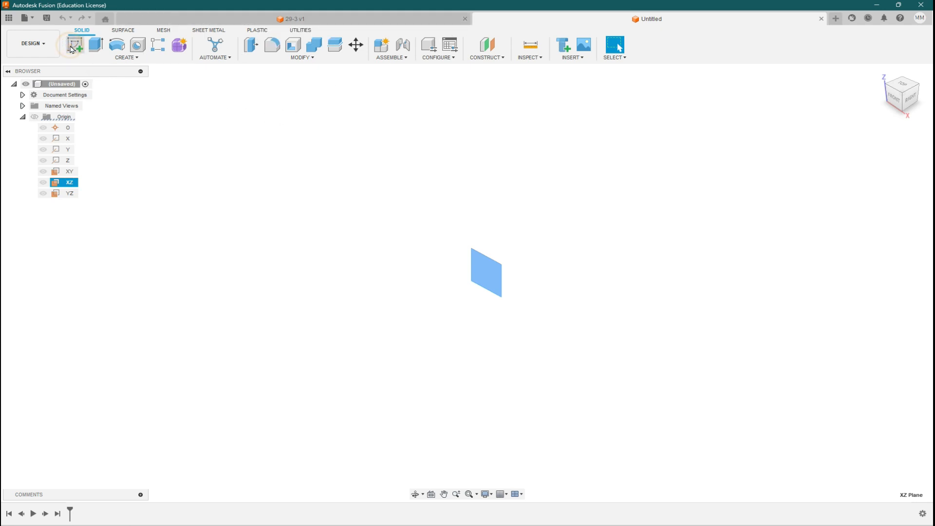
{"action": "left_click", "coordinate": [72, 48]}
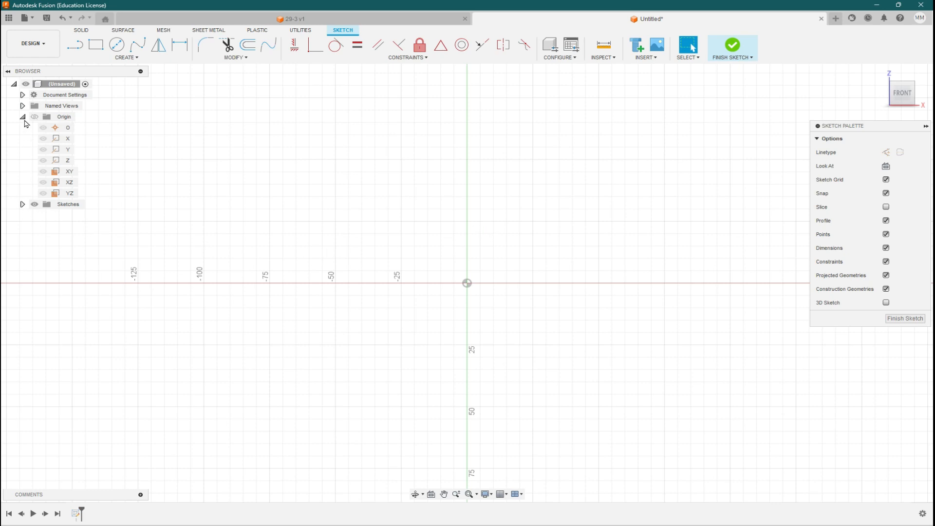
{"action": "left_click", "coordinate": [23, 117]}
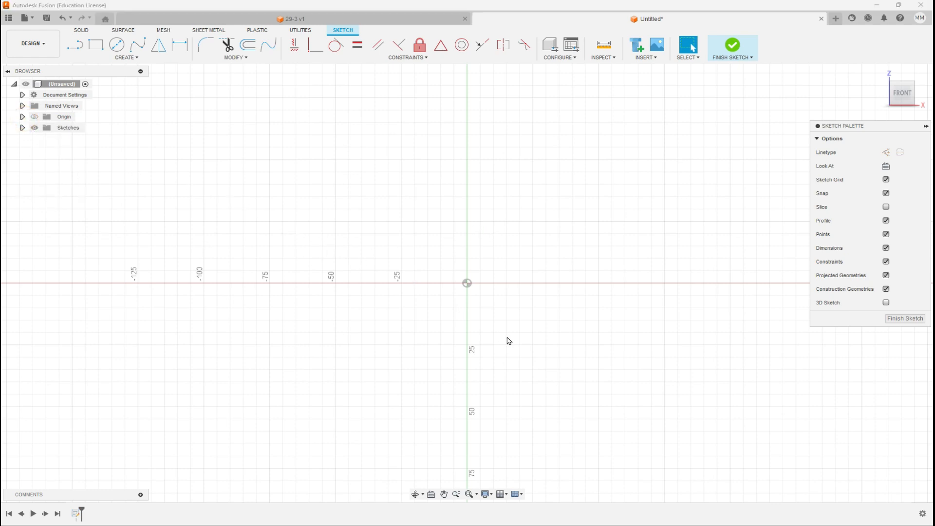
- Check the reference drawing and sketch two concentric circles centred on the origin, the outer one about 42 mm in diameter
{"action": "key", "text": "alt+Tab"}
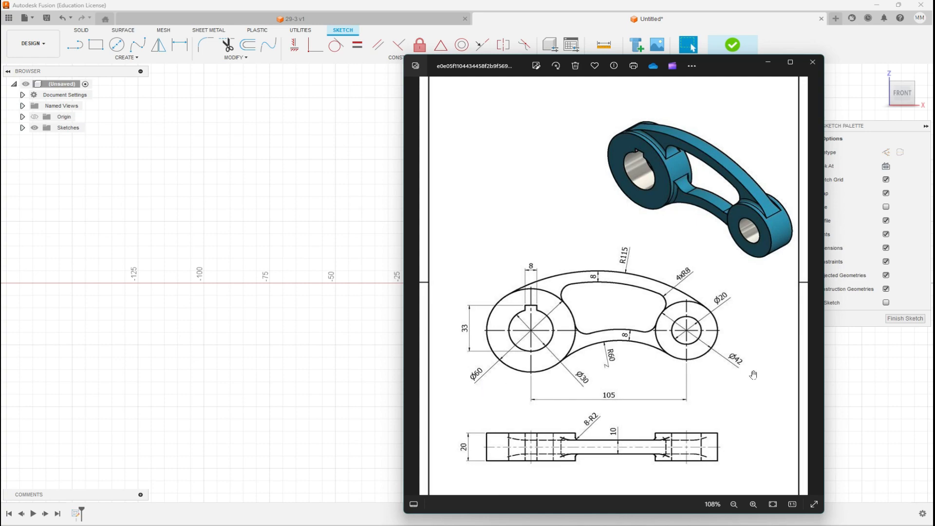
{"action": "key", "text": "alt+Tab"}
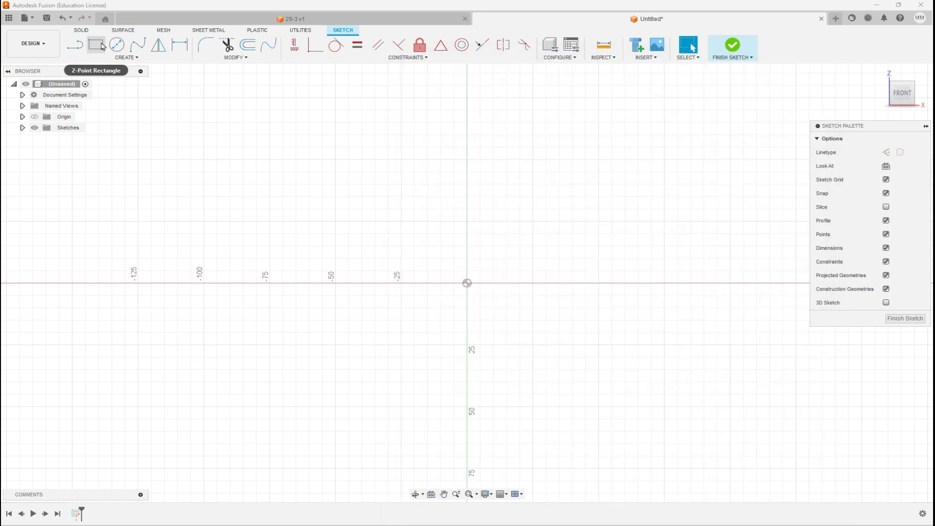
{"action": "left_click", "coordinate": [116, 44]}
{"action": "left_click", "coordinate": [467, 283]}
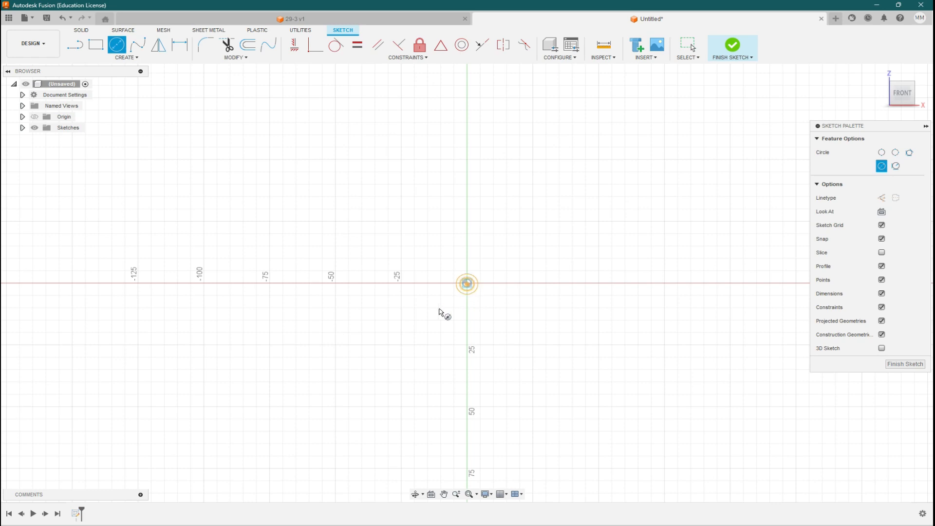
{"action": "left_click", "coordinate": [428, 319]}
{"action": "left_click", "coordinate": [461, 289]}
{"action": "left_click", "coordinate": [448, 289]}
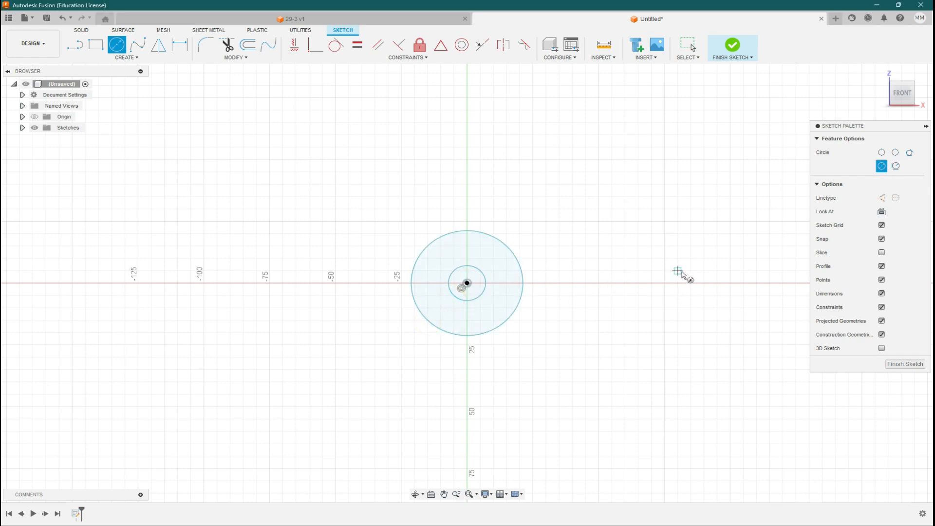
- Sketch two concentric circles on the horizontal axis to the right of the origin, the inner one about 24 mm in diameter
{"action": "left_click", "coordinate": [735, 282]}
{"action": "left_click", "coordinate": [721, 312]}
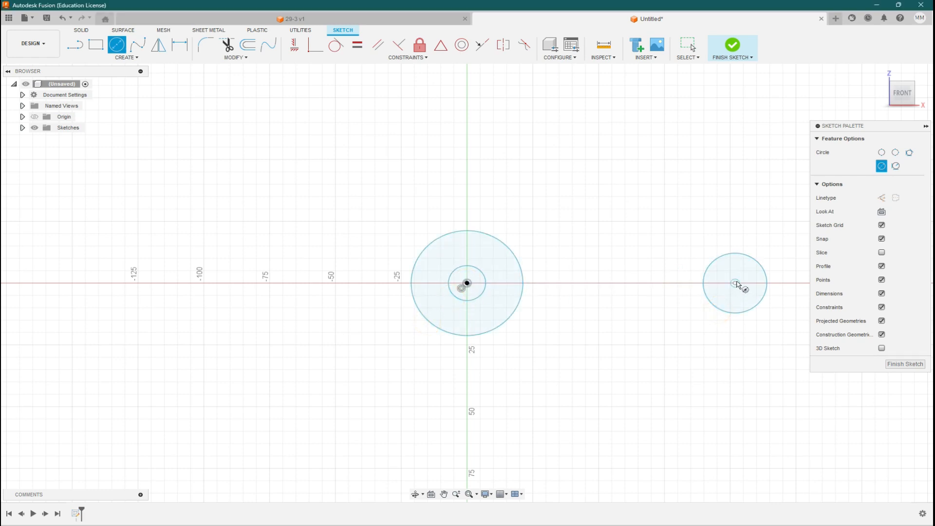
{"action": "left_click", "coordinate": [735, 282]}
{"action": "left_click", "coordinate": [706, 346]}
{"action": "key", "text": "Escape"}
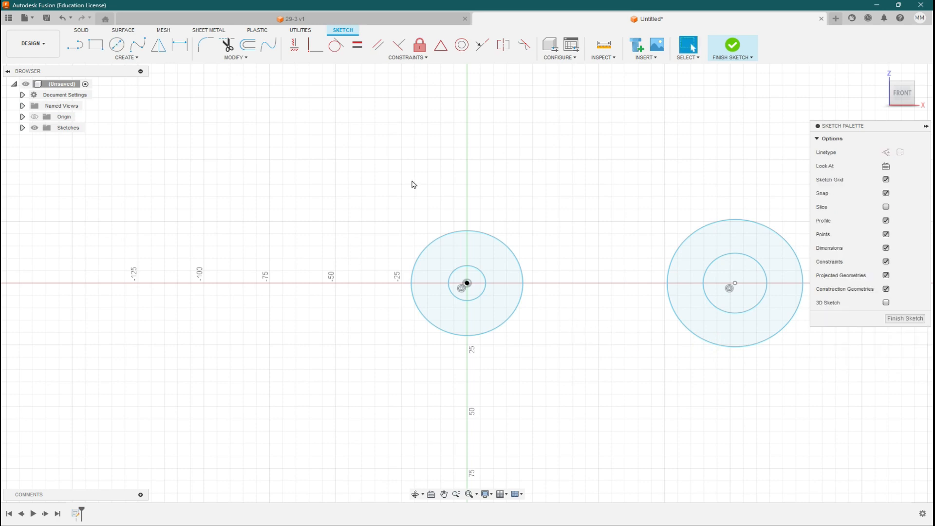
- Dimension the circles at the origin with diameters of 60 mm for the outer and 30 mm for the inner
{"action": "left_click", "coordinate": [179, 45]}
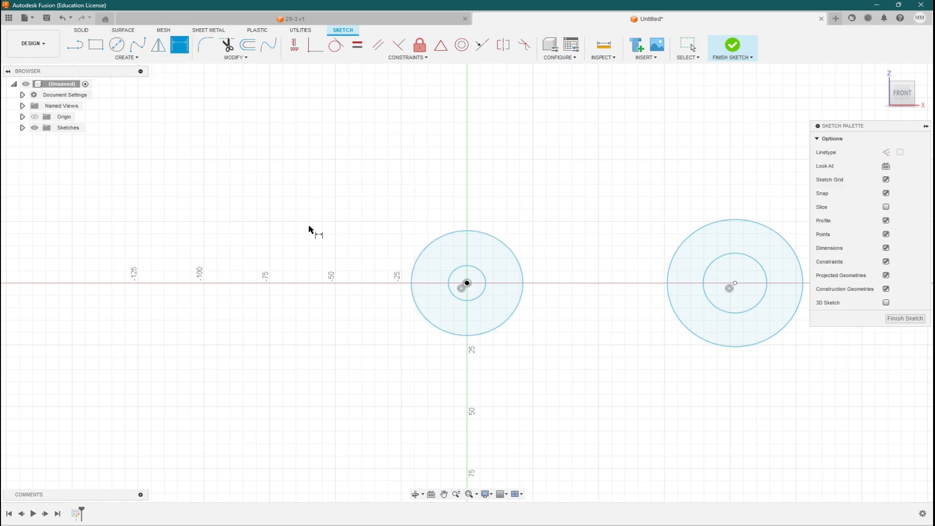
{"action": "left_click", "coordinate": [495, 242]}
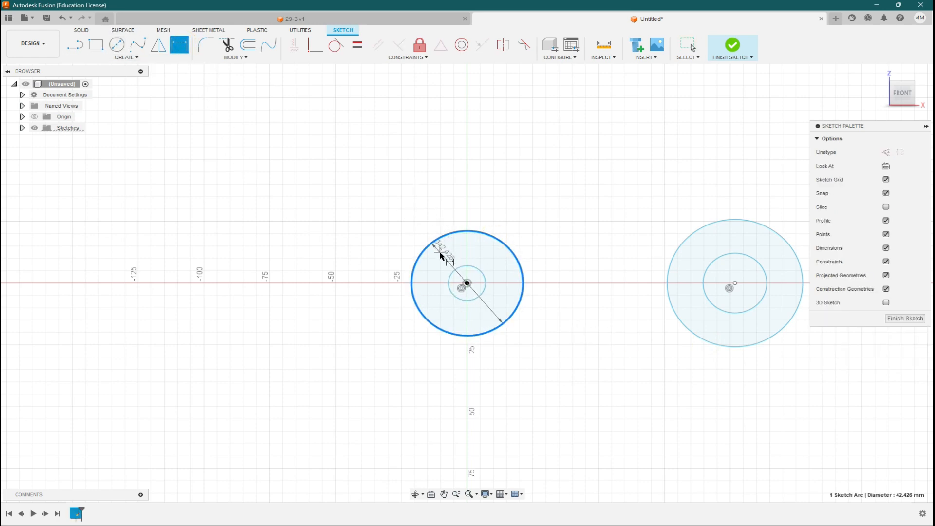
{"action": "left_click", "coordinate": [439, 254]}
{"action": "type", "text": "60"}
{"action": "key", "text": "Return"}
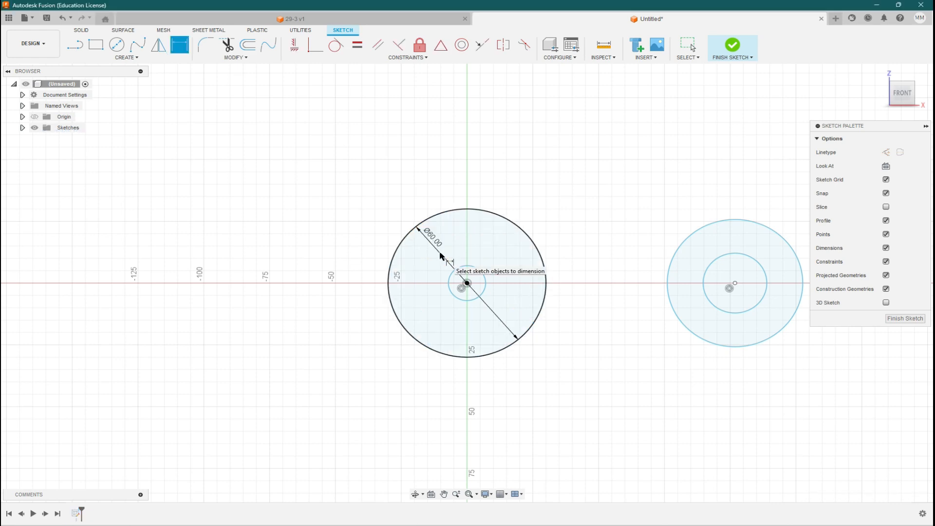
{"action": "left_click", "coordinate": [476, 271]}
{"action": "left_click", "coordinate": [477, 277]}
{"action": "type", "text": "30"}
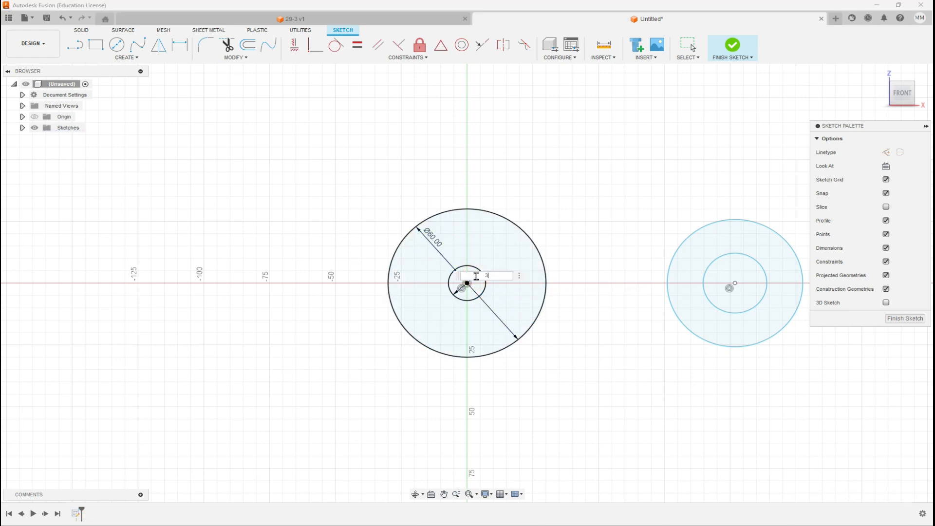
{"action": "key", "text": "Return"}
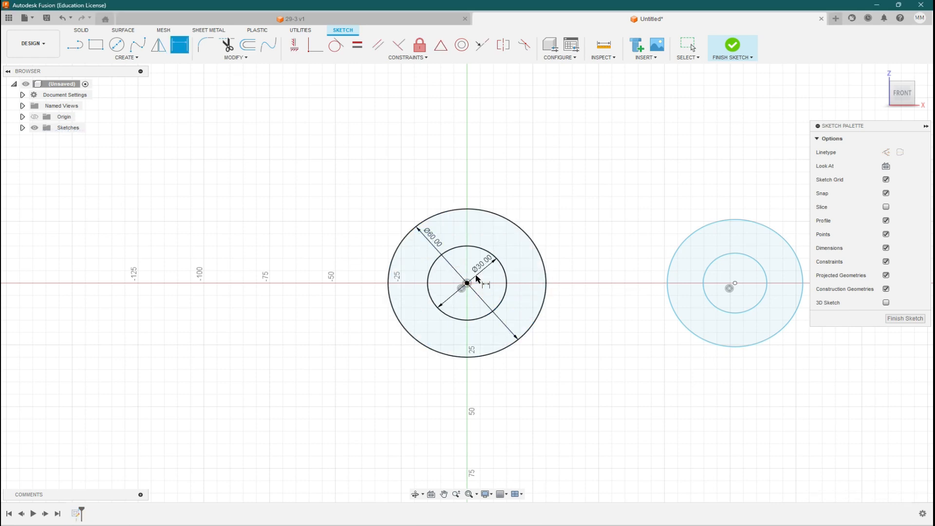
- Dimension the concentric circles on the right with diameters of 42 mm for the outer and 20 mm for the inner
{"action": "left_click", "coordinate": [761, 222]}
{"action": "left_click", "coordinate": [733, 238]}
{"action": "type", "text": "42"}
{"action": "key", "text": "Return"}
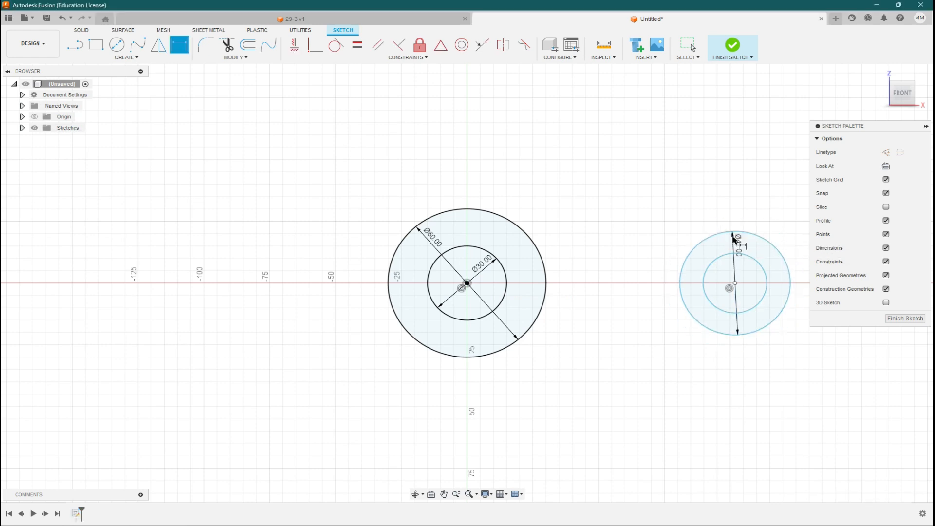
{"action": "left_click", "coordinate": [756, 261]}
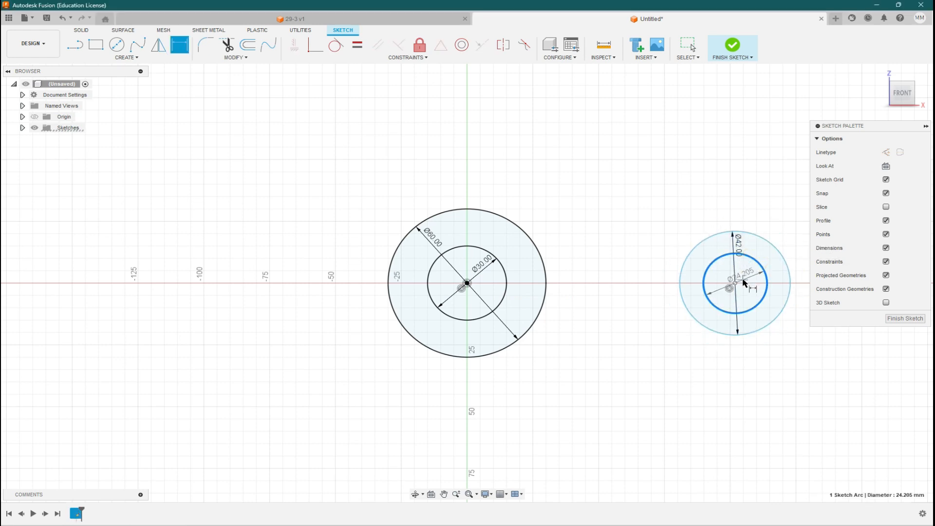
{"action": "left_click", "coordinate": [743, 281]}
{"action": "type", "text": "20"}
{"action": "key", "text": "Return"}
- Look up the centre distance in the reference drawing and dimension the spacing between the two circle centres as 105 mm
{"action": "key", "text": "alt+Tab"}
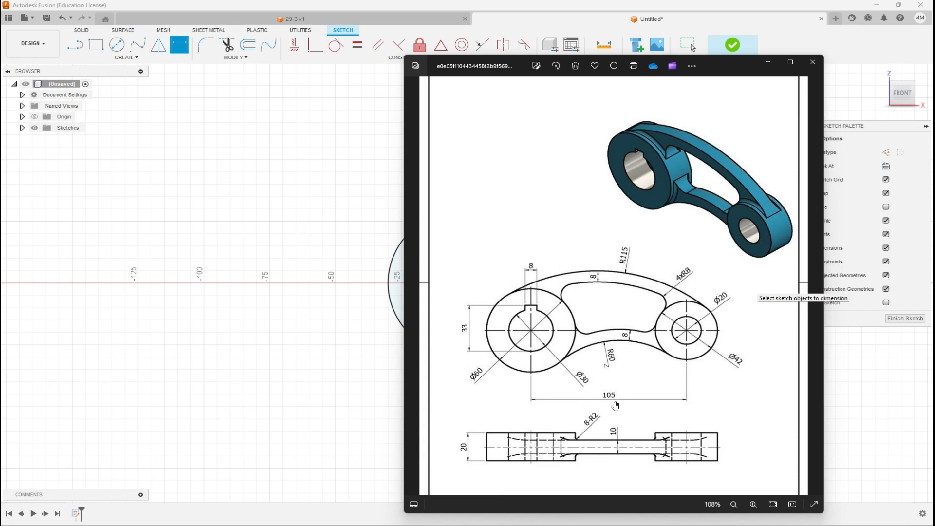
{"action": "key", "text": "alt+Tab"}
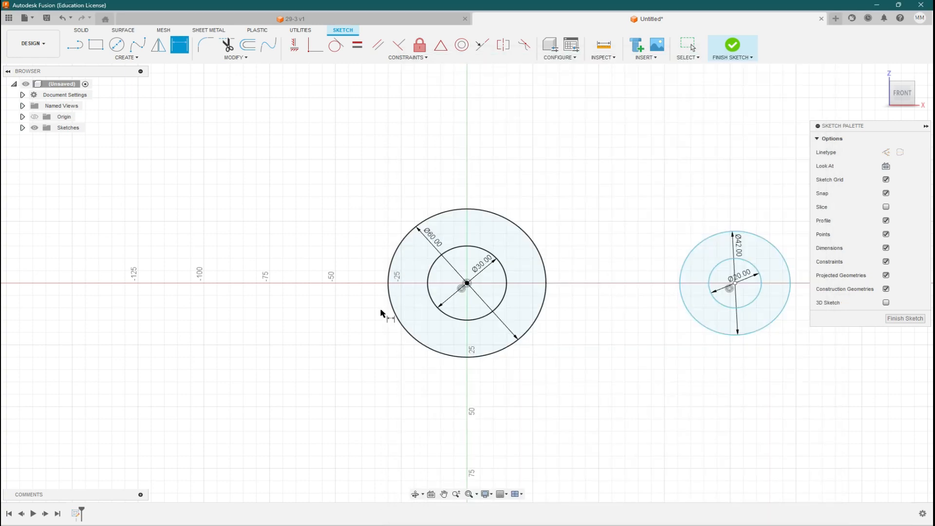
{"action": "left_click", "coordinate": [467, 283]}
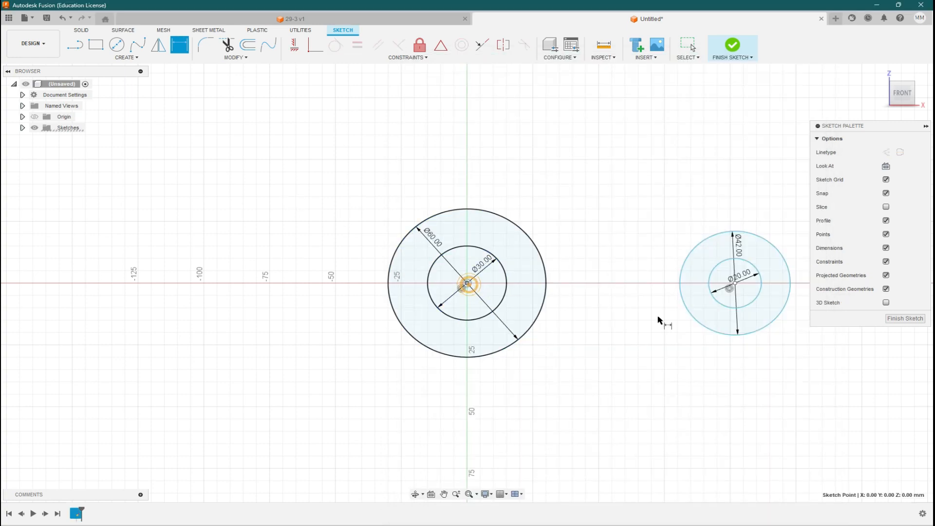
{"action": "left_click", "coordinate": [735, 282]}
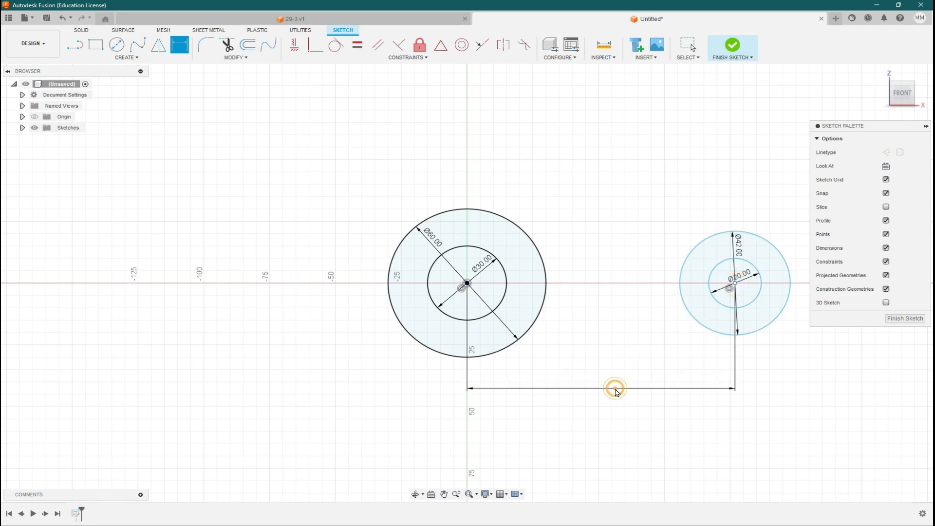
{"action": "left_click", "coordinate": [614, 388]}
{"action": "type", "text": "105"}
{"action": "key", "text": "Return"}
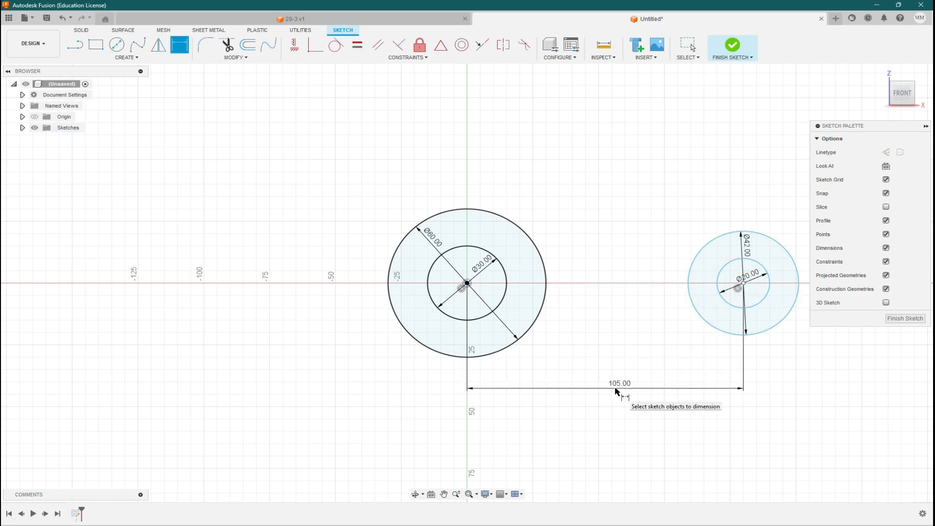
- Check the keyway in the drawing and sketch a two-point rectangle across the top of the 30 mm circle, its lower-right corner on the circle
{"action": "key", "text": "alt+Tab"}
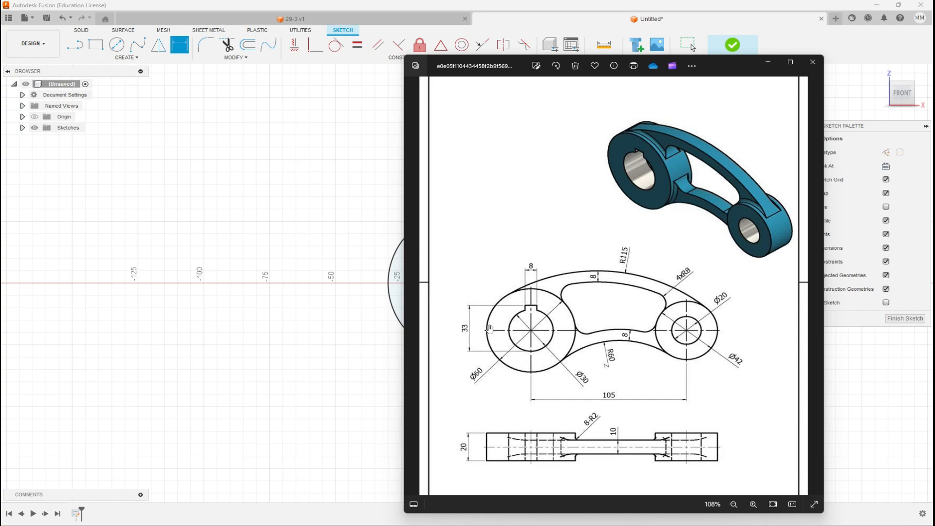
{"action": "left_click", "coordinate": [351, 236]}
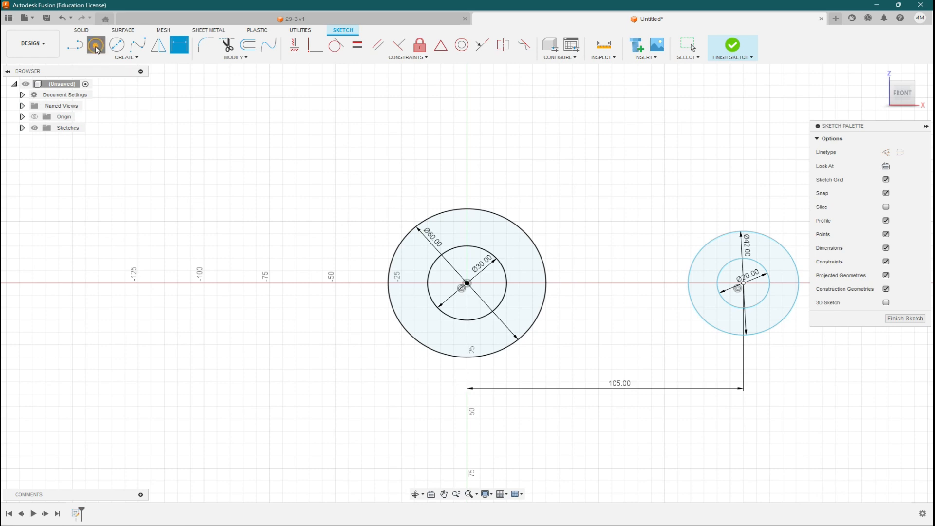
{"action": "left_click", "coordinate": [96, 46]}
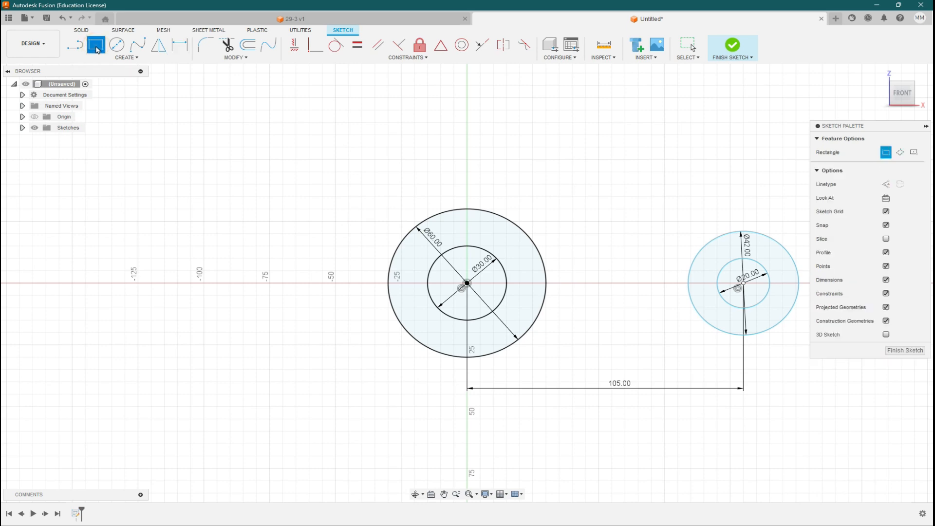
{"action": "left_click", "coordinate": [459, 240]}
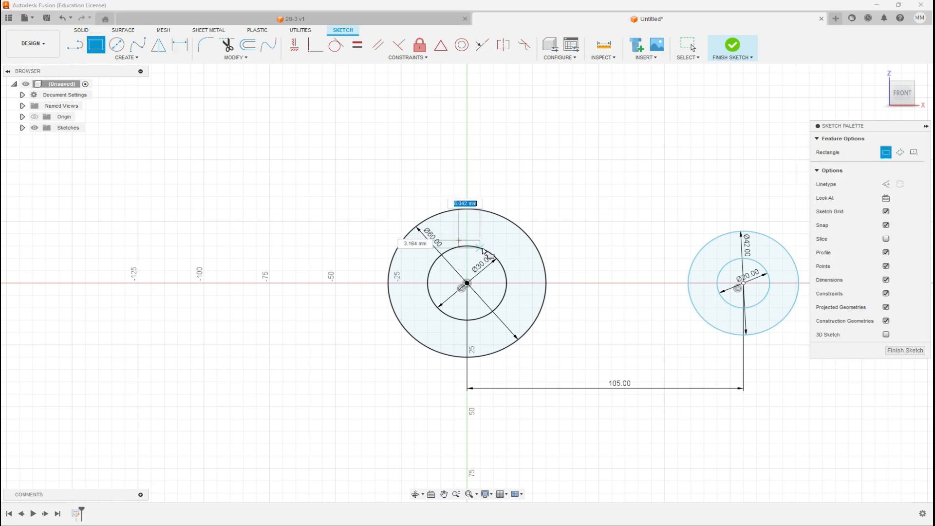
{"action": "left_click", "coordinate": [484, 249]}
{"action": "key", "text": "Escape"}
- Apply a Coincident constraint between the keyway rectangle's lower-left corner and the 30 mm circle
{"action": "scroll", "coordinate": [485, 253], "scroll_direction": "up", "scroll_amount": 8}
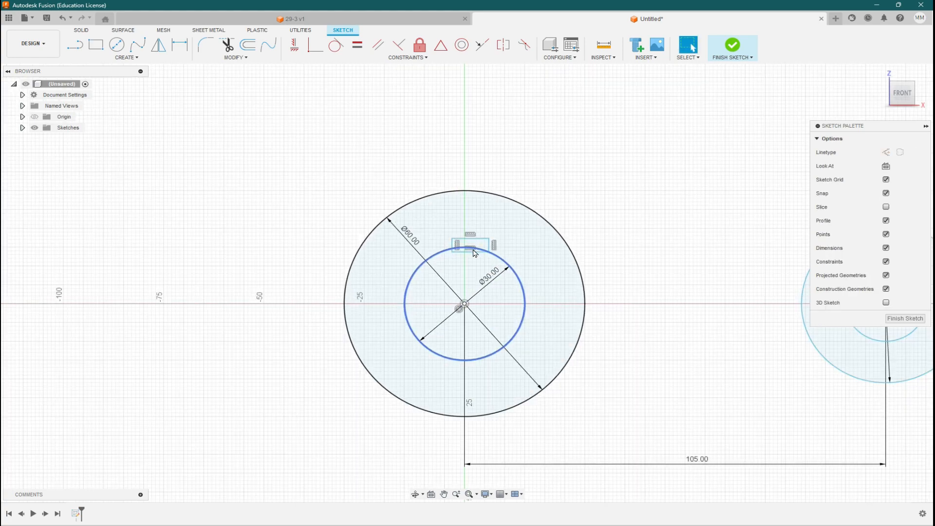
{"action": "scroll", "coordinate": [487, 258], "scroll_direction": "up", "scroll_amount": 3}
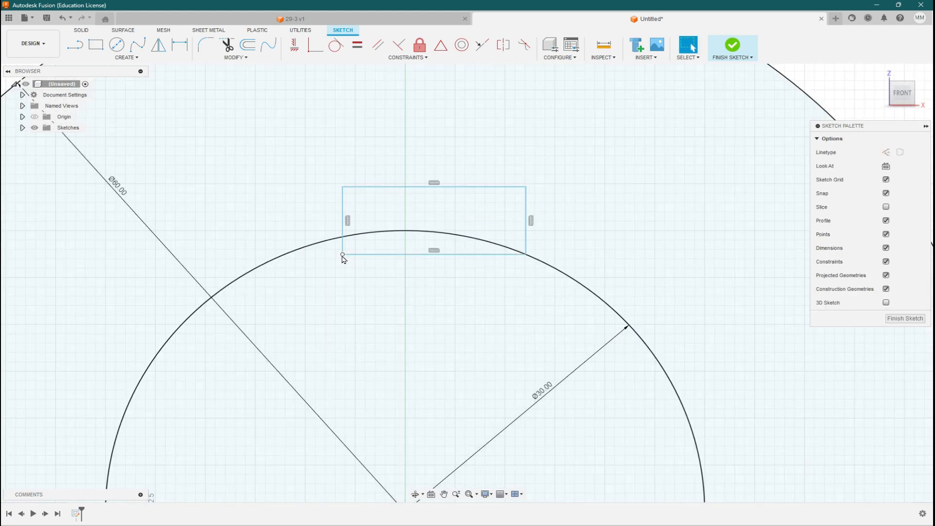
{"action": "left_click", "coordinate": [341, 254]}
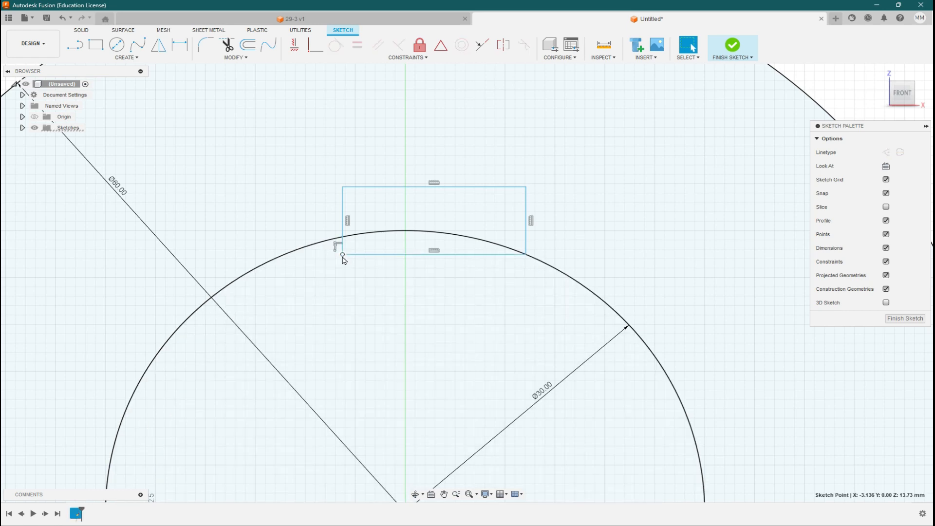
{"action": "left_click", "coordinate": [317, 243], "text": "shift"}
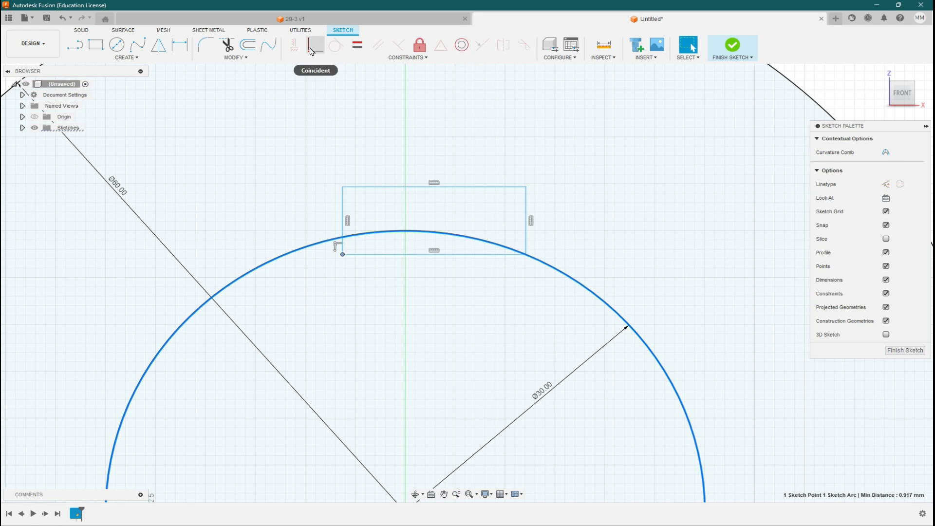
{"action": "left_click", "coordinate": [315, 47]}
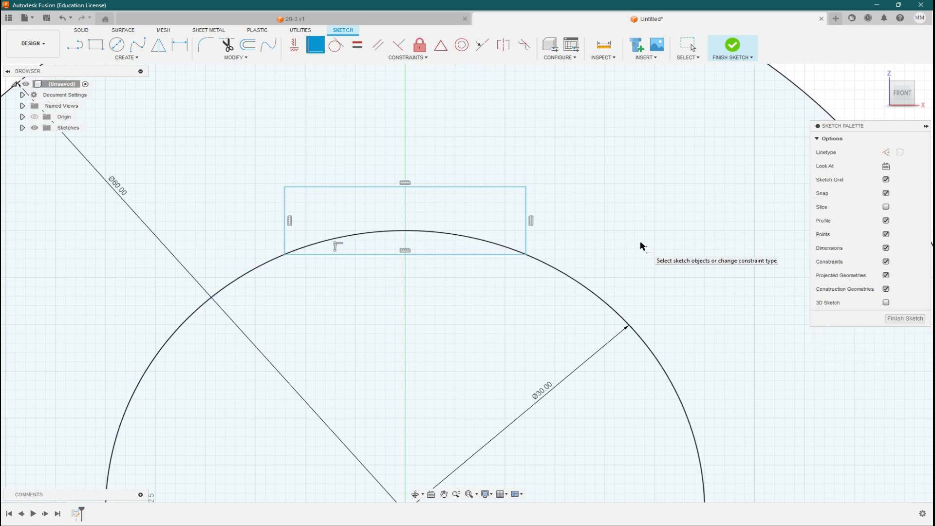
{"action": "key", "text": "Escape"}
{"action": "scroll", "coordinate": [560, 234], "scroll_direction": "down", "scroll_amount": 5}
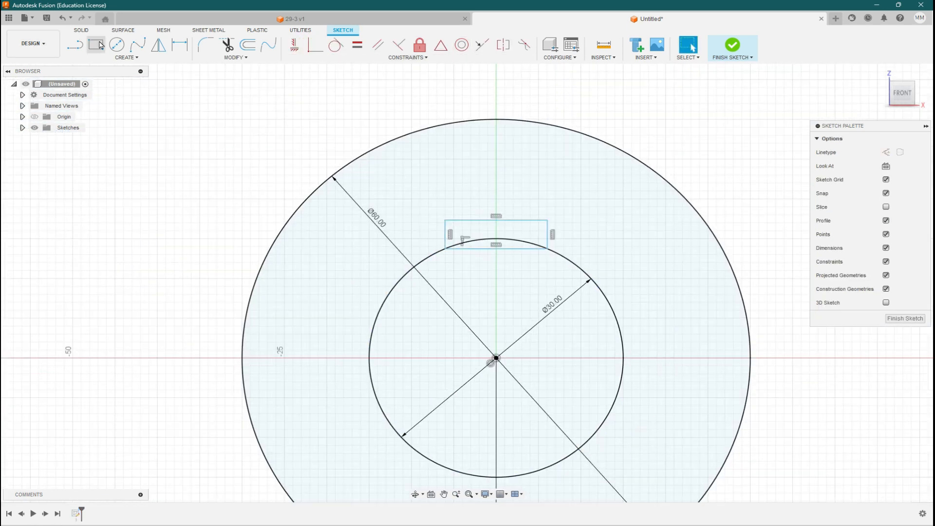
- Dimension the width of the keyway rectangle as 8 mm
{"action": "left_click", "coordinate": [179, 45]}
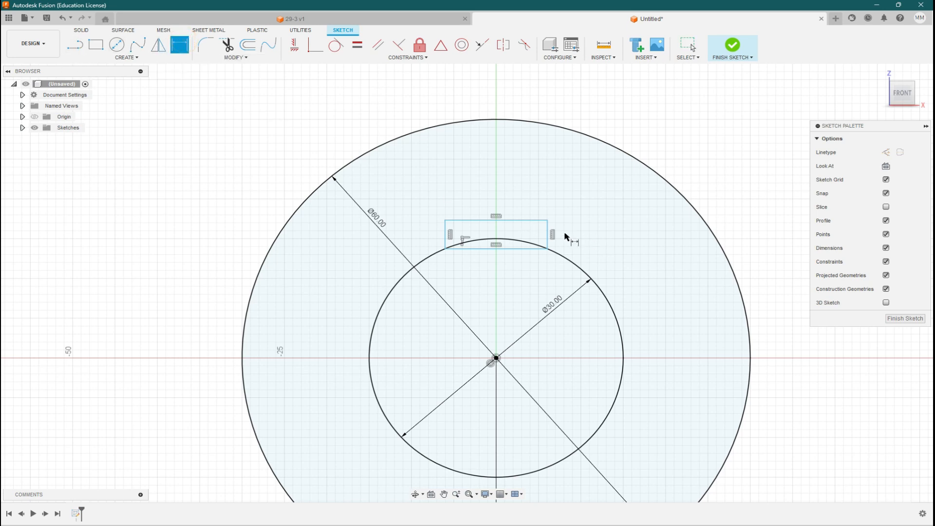
{"action": "left_click", "coordinate": [519, 221]}
{"action": "left_click", "coordinate": [507, 185]}
{"action": "type", "text": "8"}
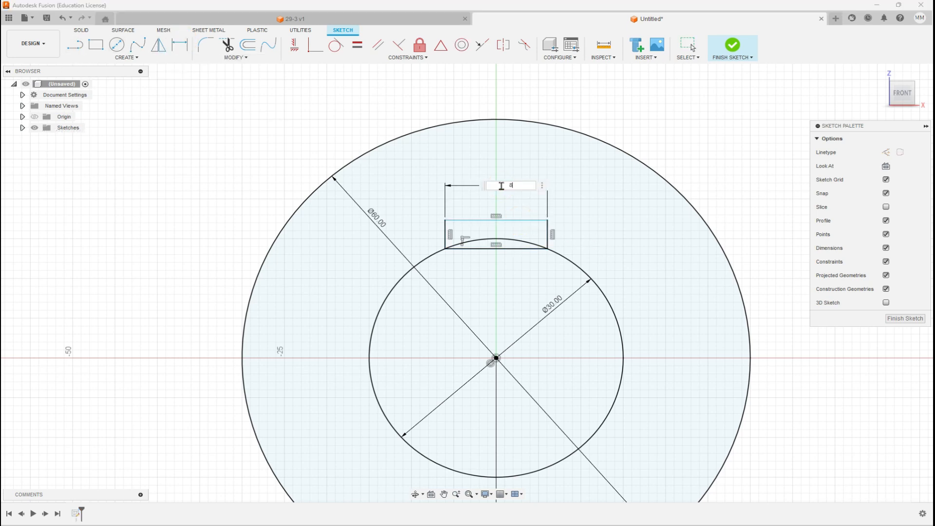
{"action": "key", "text": "Return"}
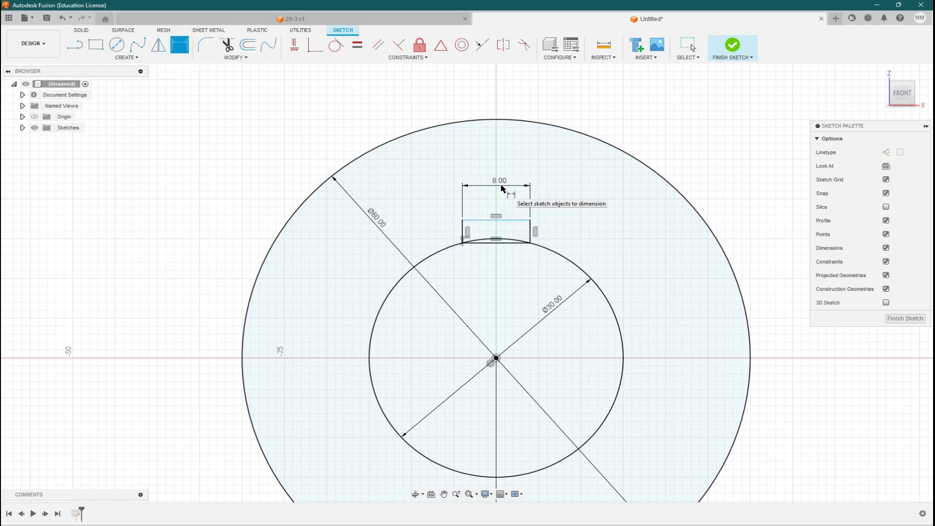
- Check the keyway depth in the reference drawing and dimension the keyway's top edge from the 30 mm circle's centre as 33-15 mm
{"action": "left_click", "coordinate": [480, 220]}
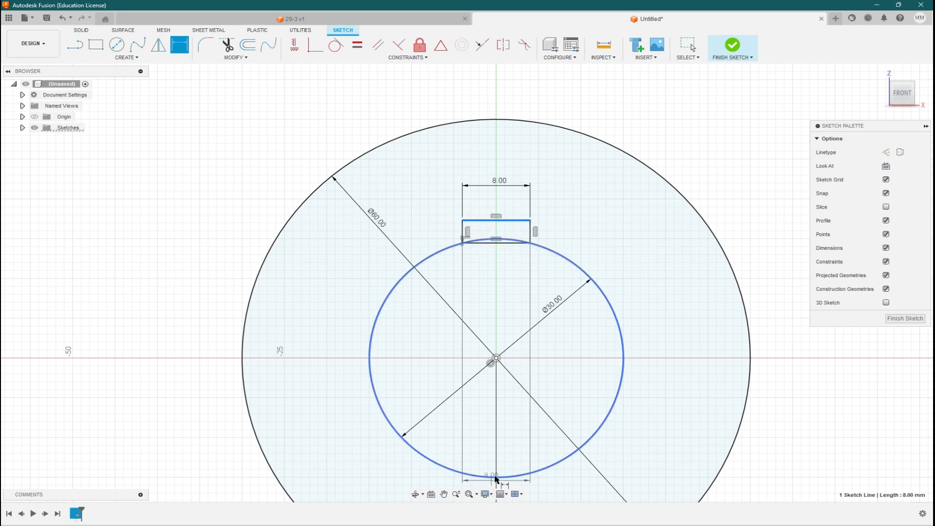
{"action": "left_click", "coordinate": [497, 478]}
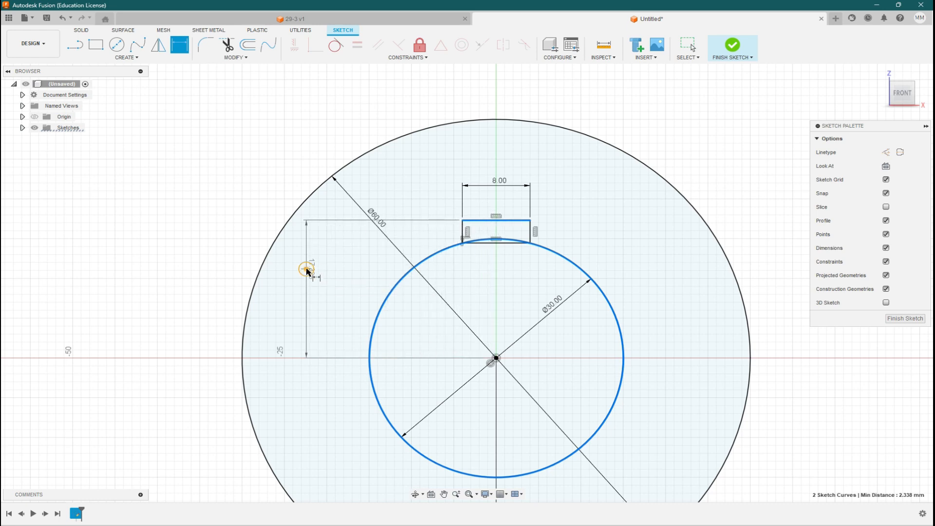
{"action": "left_click", "coordinate": [307, 269]}
{"action": "key", "text": "alt+Tab"}
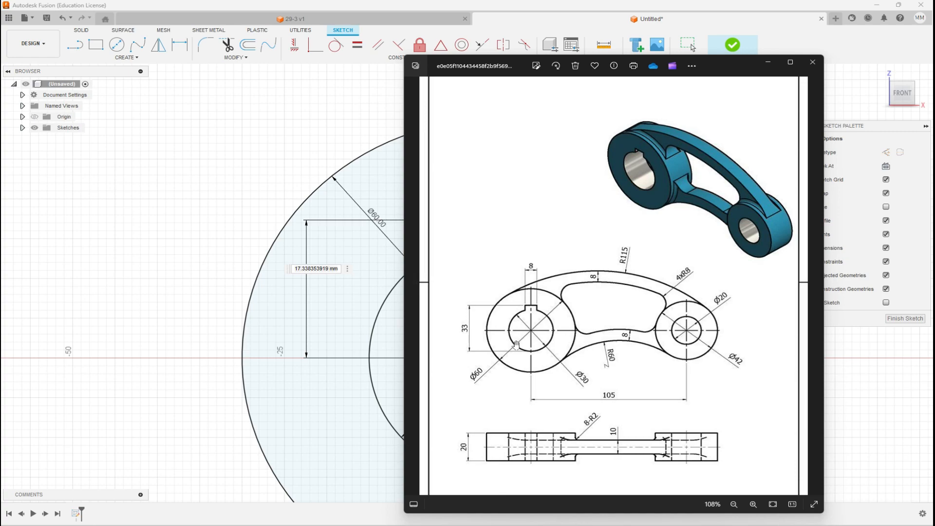
{"action": "left_click", "coordinate": [338, 325]}
{"action": "type", "text": "15"}
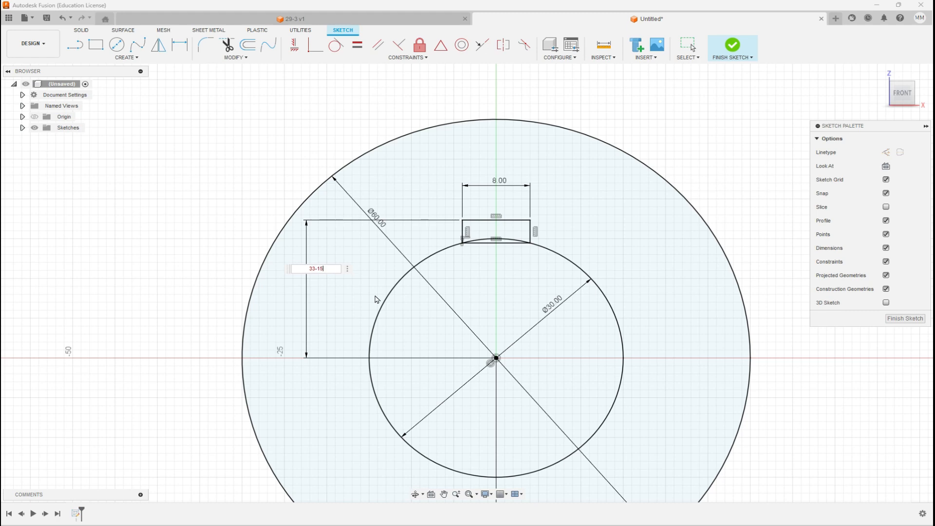
{"action": "key", "text": "Return"}
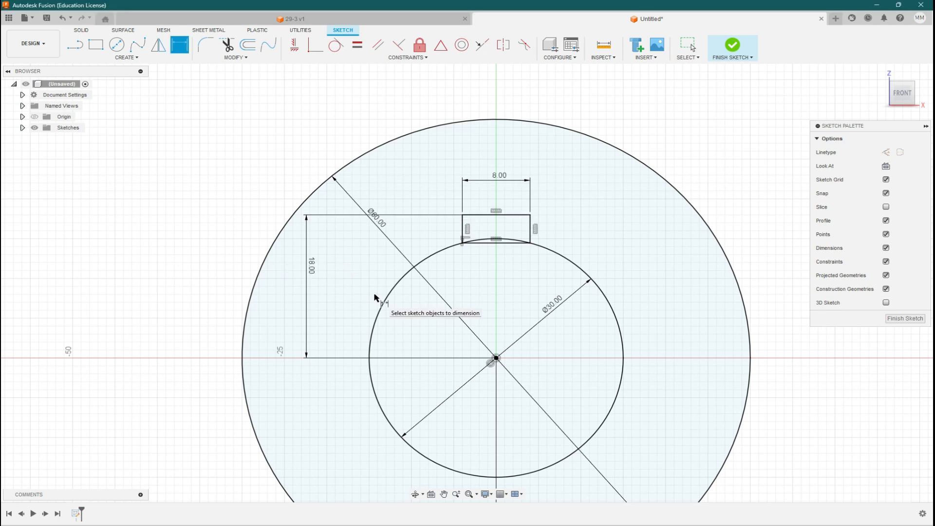
- Trim the keyway rectangle's bottom edge and the circle segment inside it to open the keyway into the bore, and finish the sketch
{"action": "key", "text": "t"}
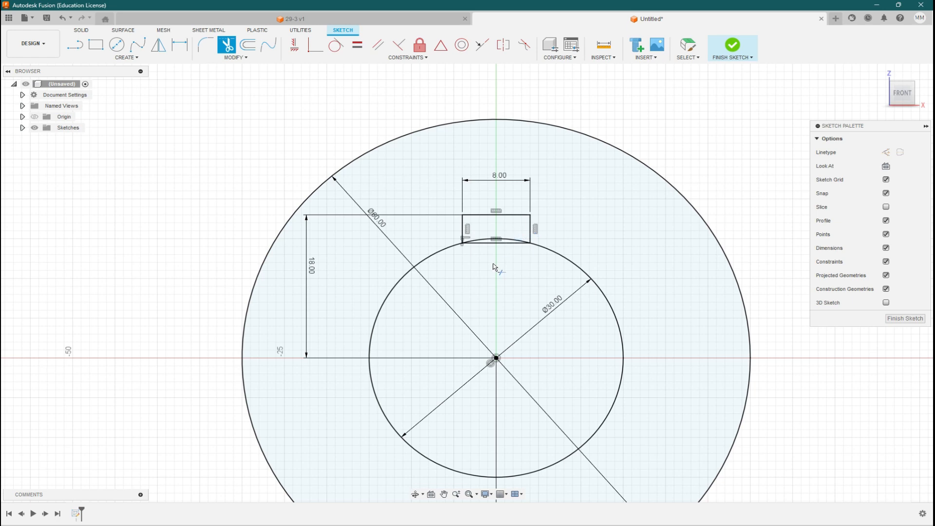
{"action": "left_click", "coordinate": [505, 242]}
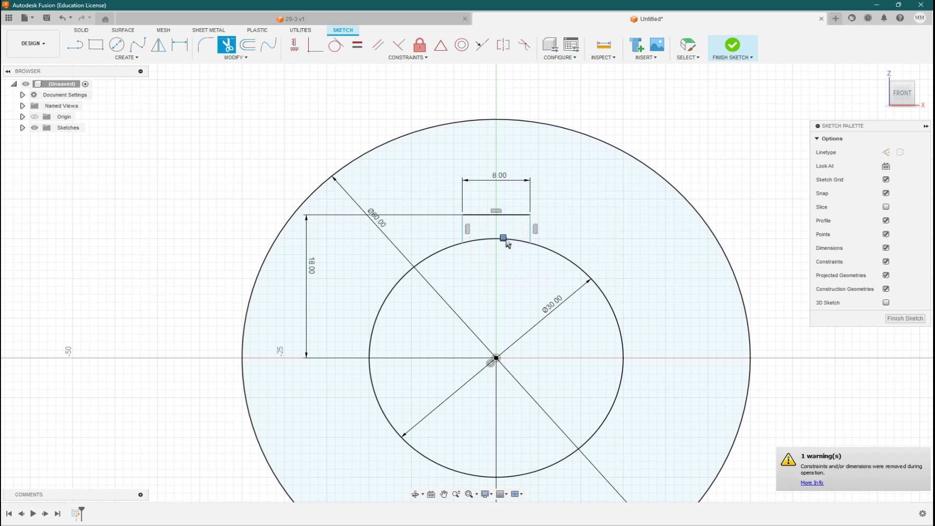
{"action": "left_click", "coordinate": [506, 240]}
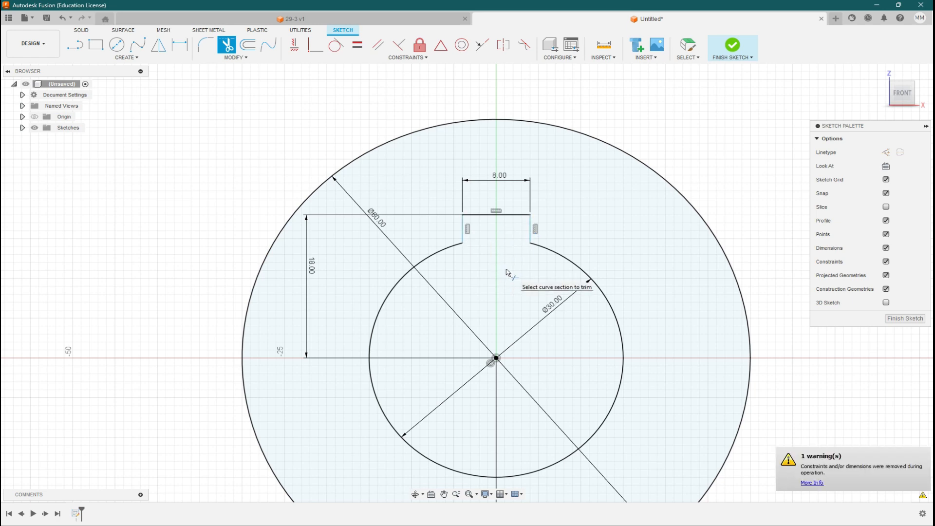
{"action": "key", "text": "Escape"}
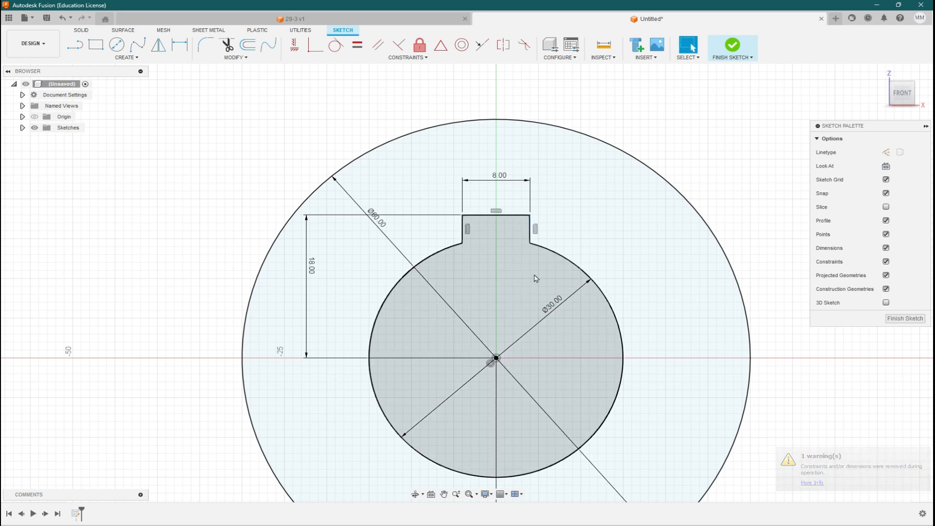
{"action": "scroll", "coordinate": [509, 277], "scroll_direction": "down", "scroll_amount": 5}
{"action": "middle_click_drag", "start_coordinate": [684, 332], "coordinate": [444, 277]}
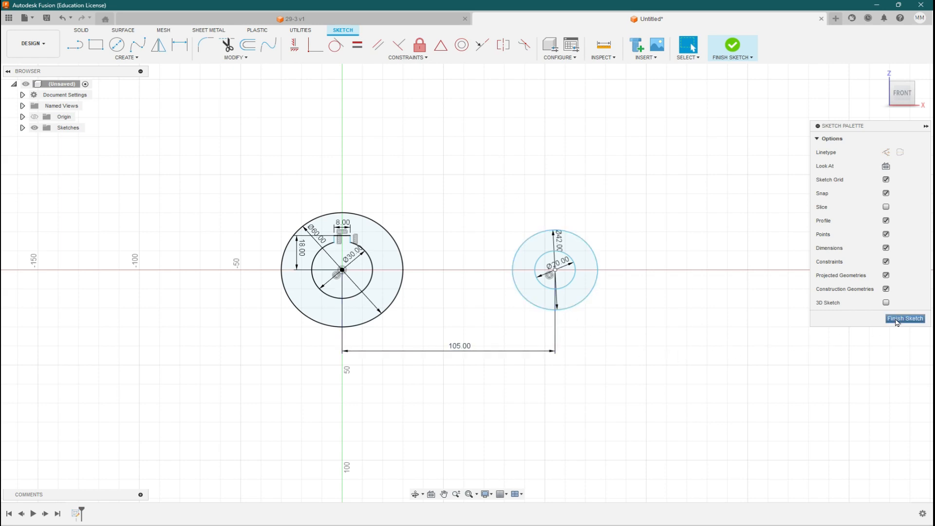
{"action": "left_click", "coordinate": [732, 45]}
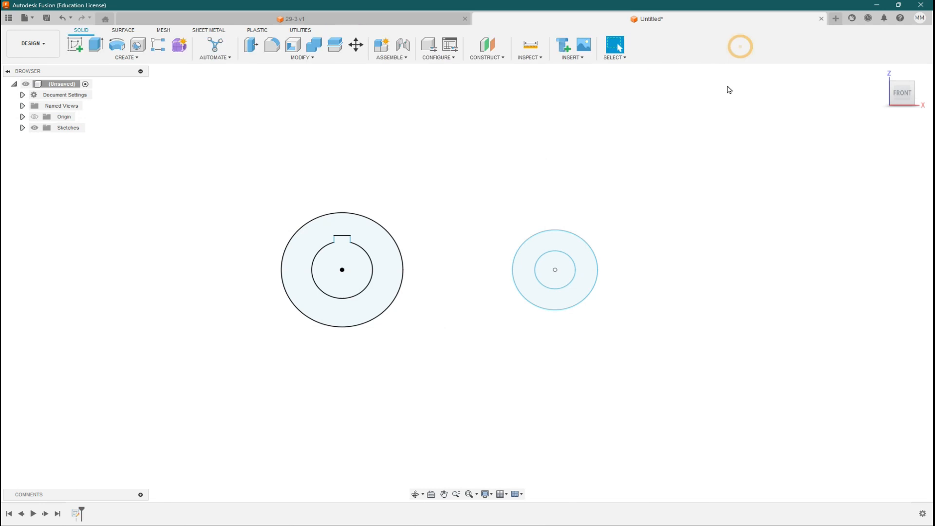
- Start an Extrude of both boss ring profiles, check the thickness in the reference drawing and set the distance to 20 mm
{"action": "left_click", "coordinate": [96, 45]}
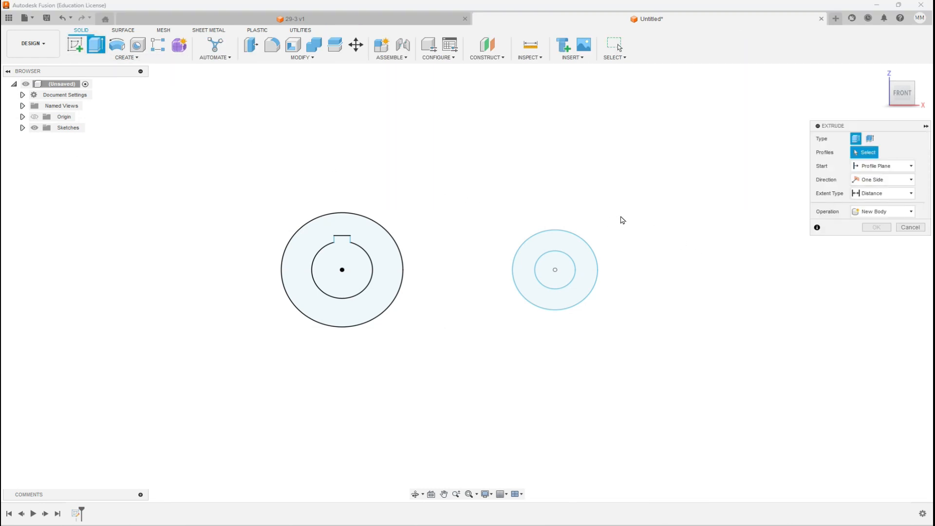
{"action": "mouse_move", "coordinate": [620, 213]}
{"action": "middle_mouse_down", "text": "shift"}
{"action": "mouse_move", "coordinate": [592, 261]}
{"action": "mouse_move", "coordinate": [599, 251]}
{"action": "middle_mouse_up", "text": "shift"}
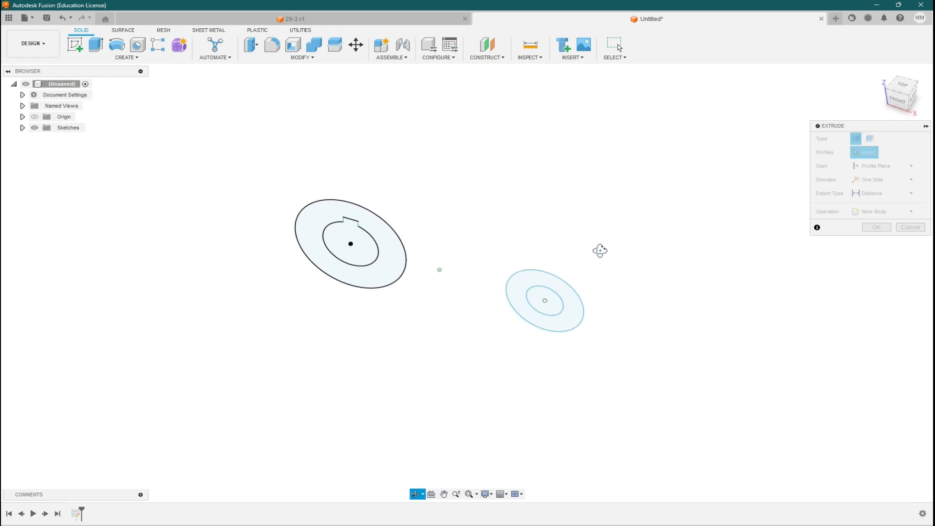
{"action": "left_click", "coordinate": [577, 314]}
{"action": "left_click", "coordinate": [389, 263]}
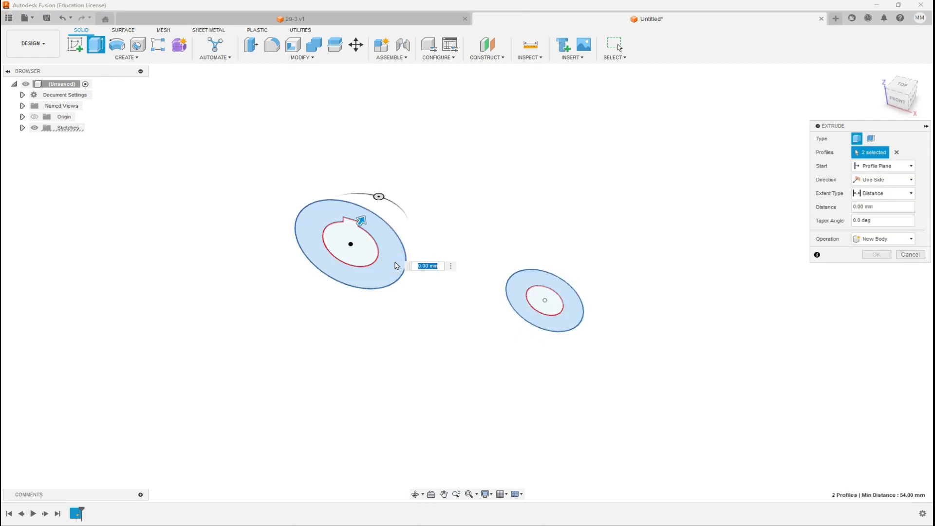
{"action": "key", "text": "alt+Tab"}
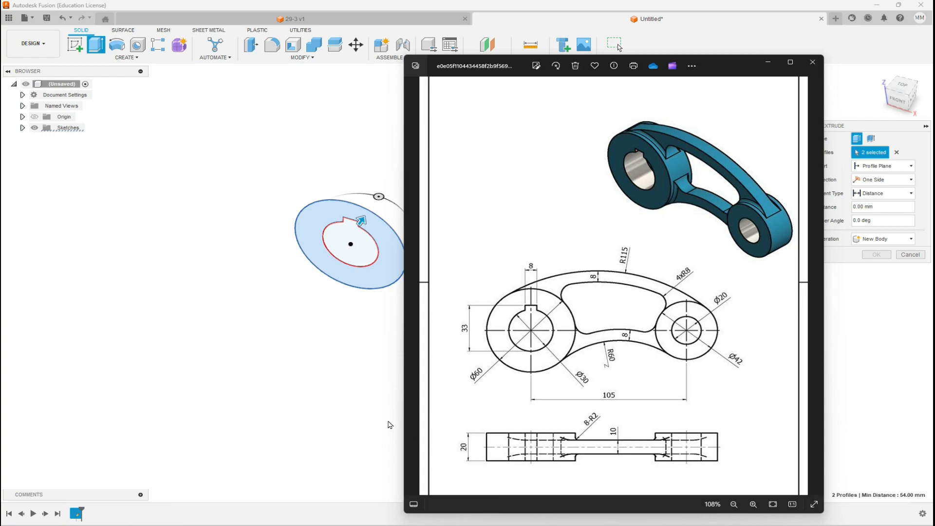
{"action": "left_click", "coordinate": [341, 392]}
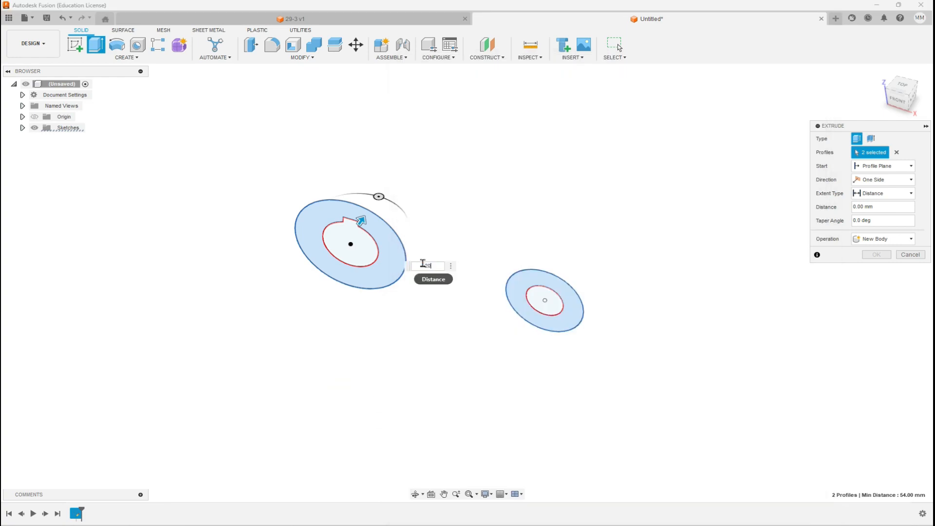
{"action": "type", "text": "20"}
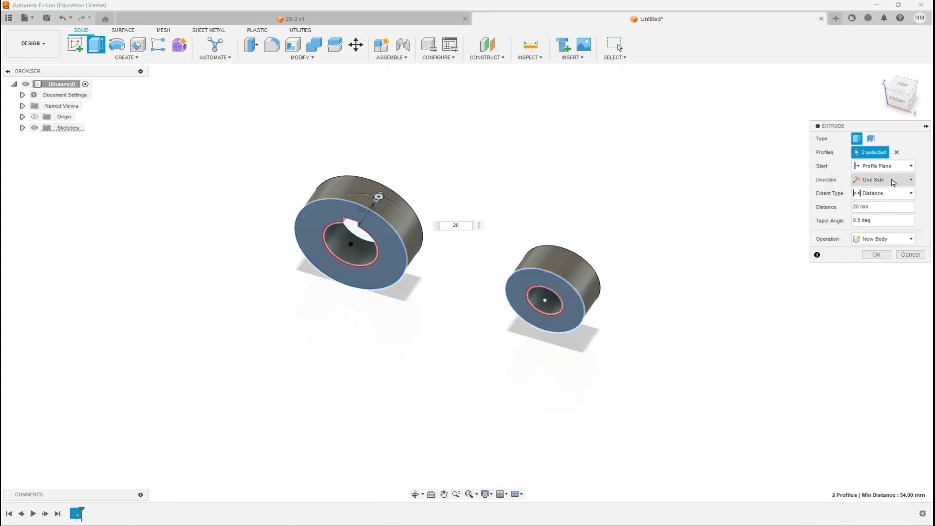
- Make the boss extrusion symmetric with a distance of 10 mm and create it as new bodies
{"action": "left_click", "coordinate": [893, 183]}
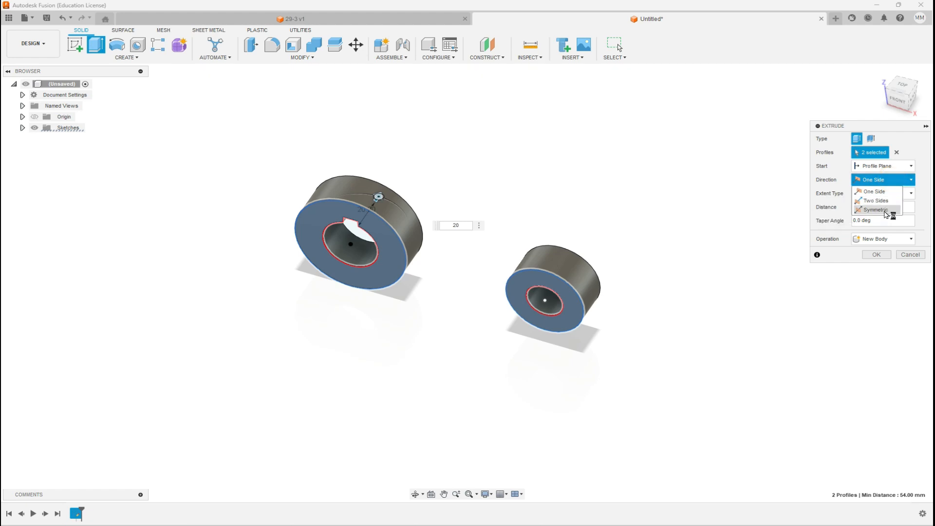
{"action": "left_click", "coordinate": [869, 210]}
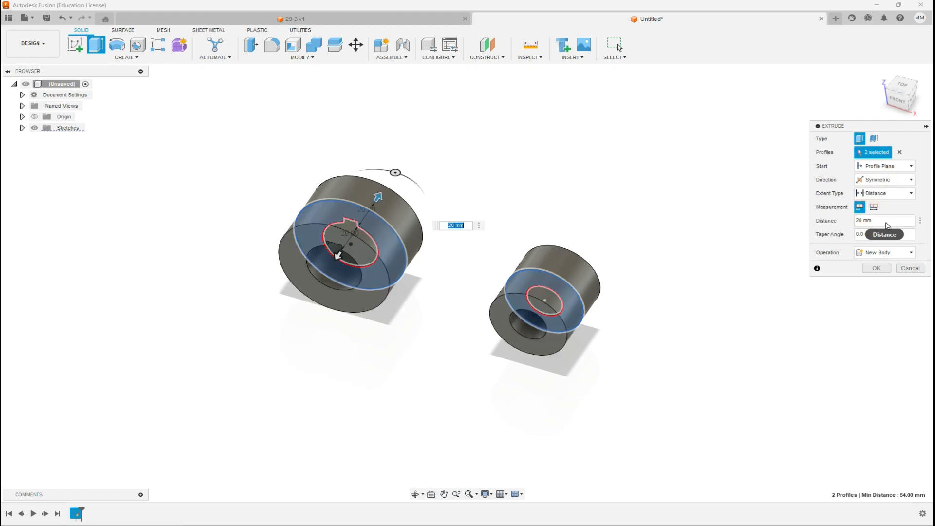
{"action": "left_click", "coordinate": [887, 225]}
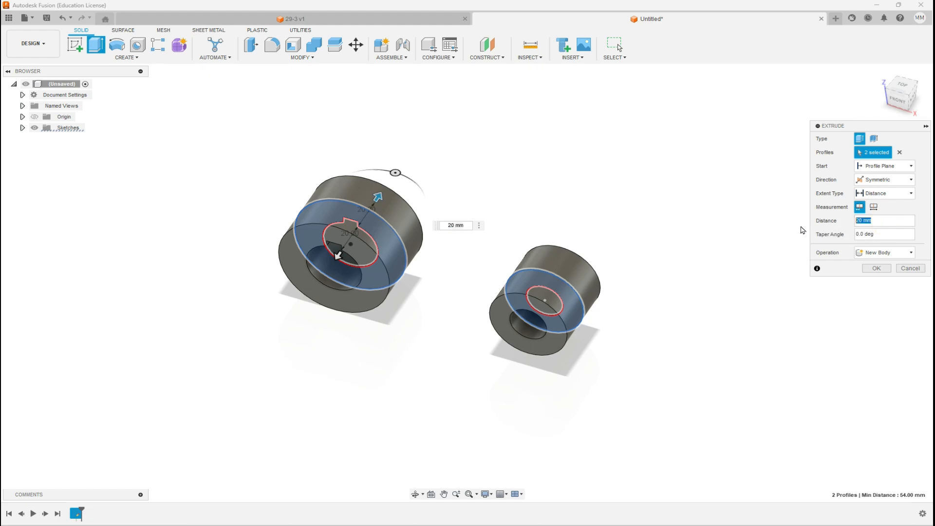
{"action": "type", "text": "10"}
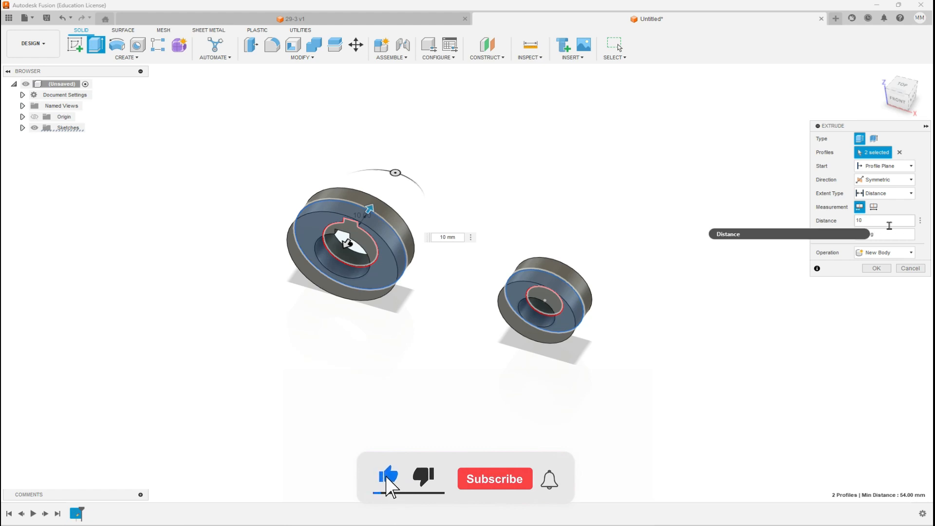
{"action": "left_click", "coordinate": [871, 271]}
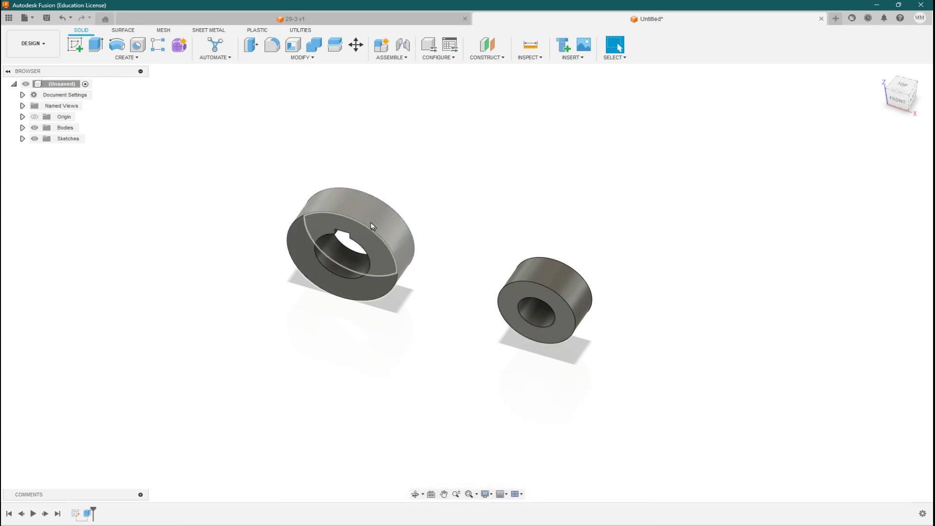
- Check the connecting arm in the reference drawing and start a new sketch on the XZ origin plane
{"action": "key", "text": "alt+Tab"}
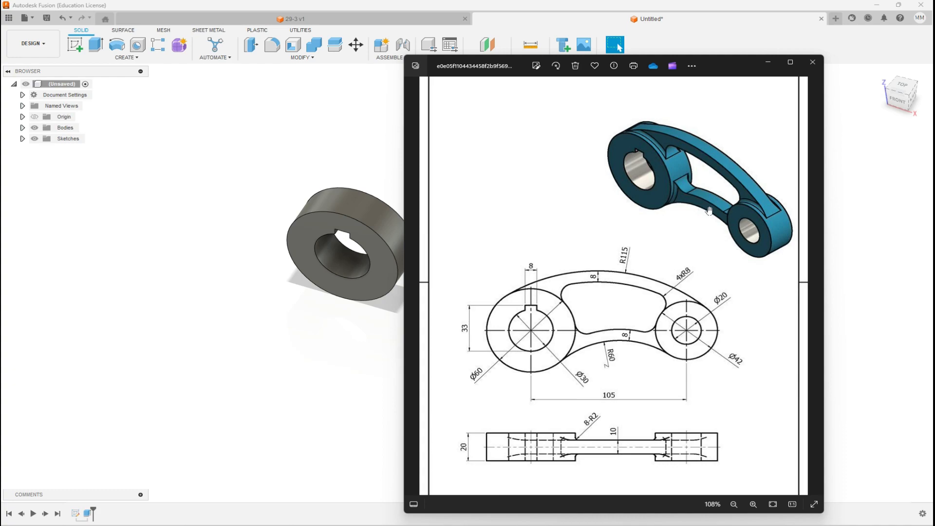
{"action": "key", "text": "alt+Tab"}
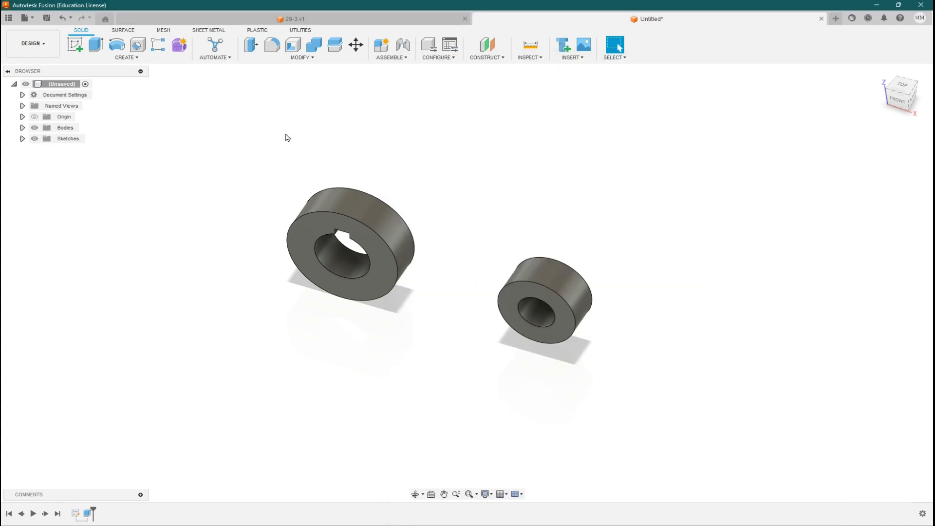
{"action": "left_click", "coordinate": [22, 117]}
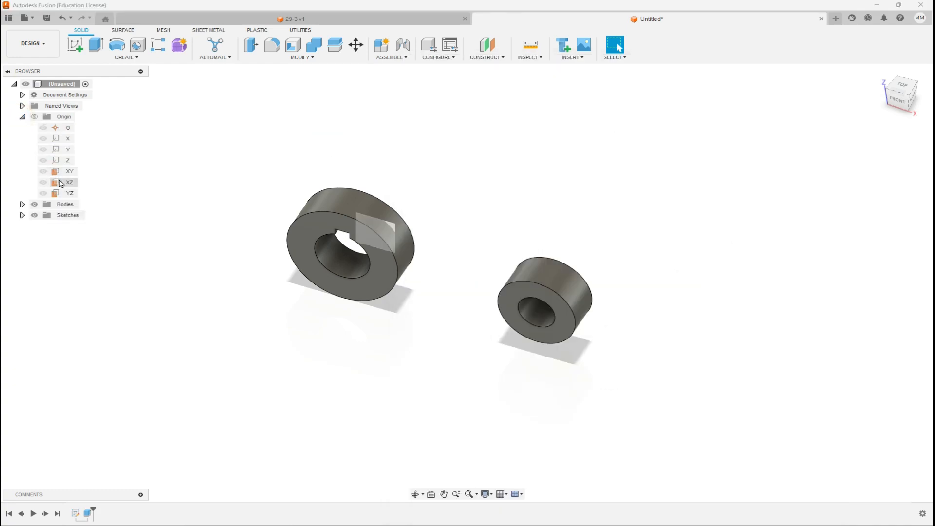
{"action": "left_click", "coordinate": [61, 182]}
{"action": "left_click", "coordinate": [75, 44]}
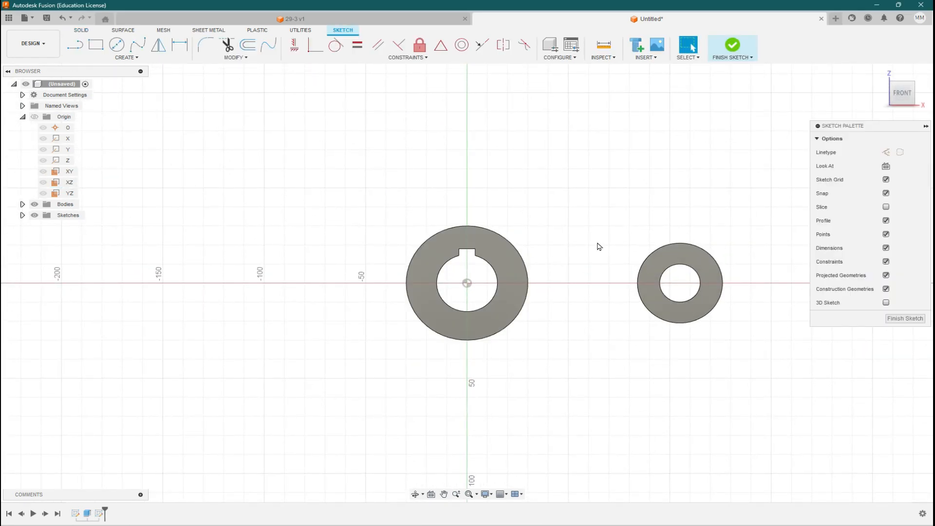
- Sketch a 3-point arc from the top of the large boss to the small boss's upper-right edge, bowing upward between them
{"action": "left_click", "coordinate": [107, 57]}
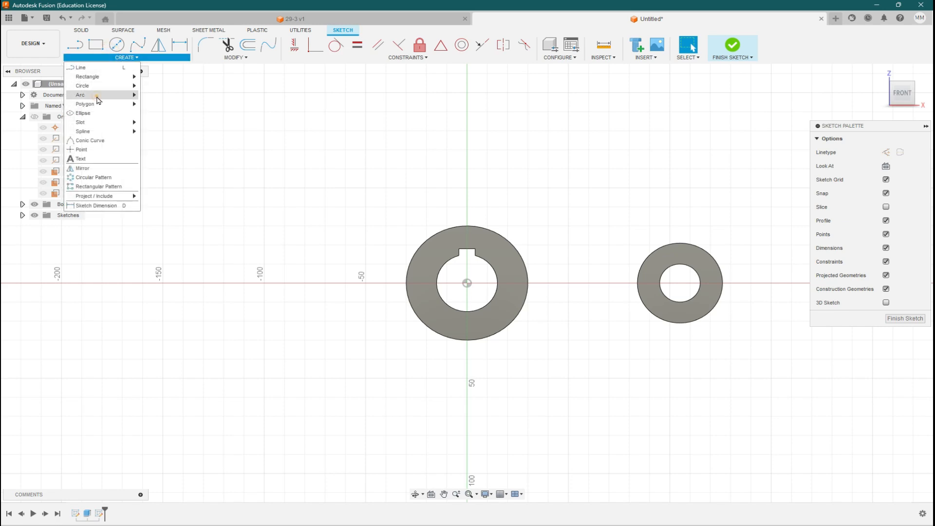
{"action": "mouse_move", "coordinate": [98, 96]}
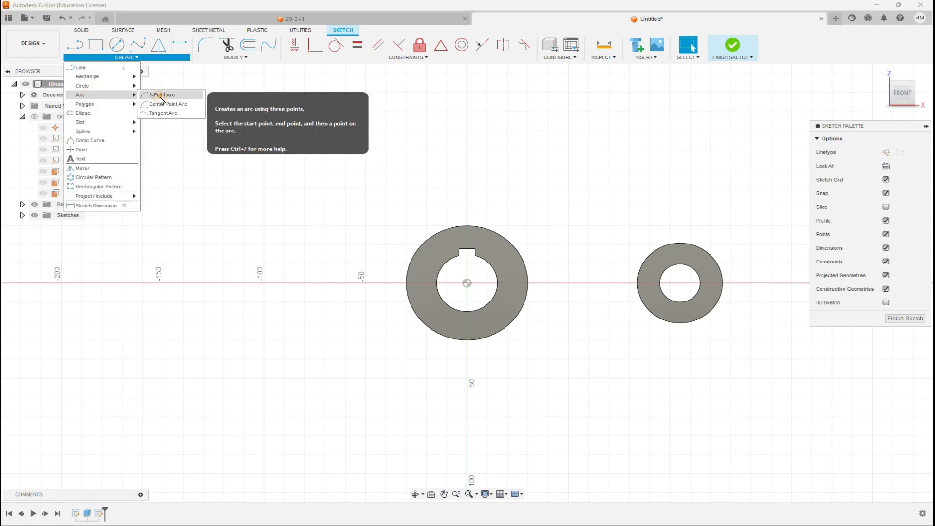
{"action": "left_click", "coordinate": [161, 97]}
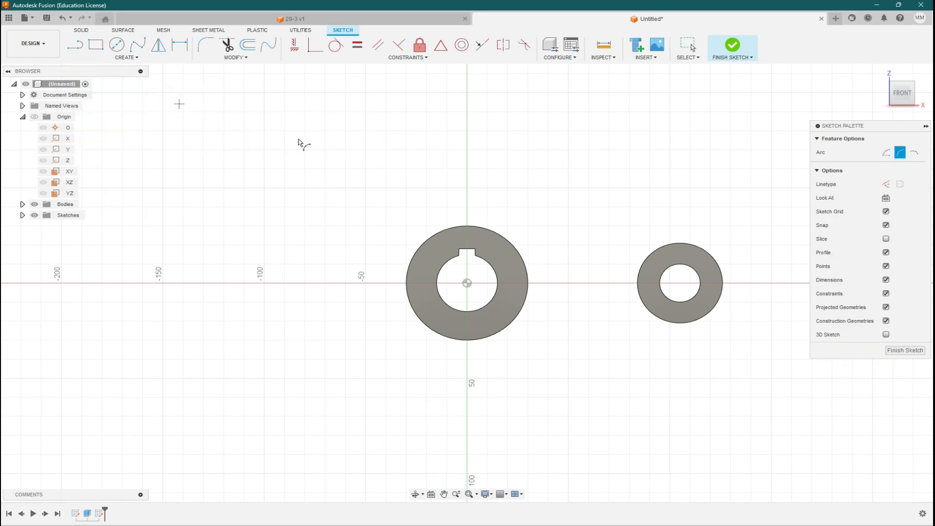
{"action": "left_click", "coordinate": [458, 226]}
{"action": "left_click", "coordinate": [718, 264]}
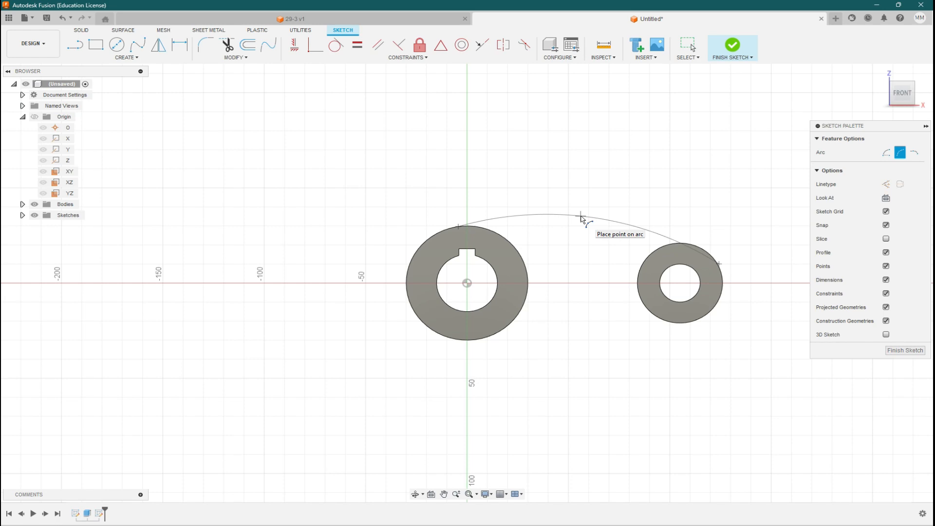
{"action": "left_click", "coordinate": [581, 217]}
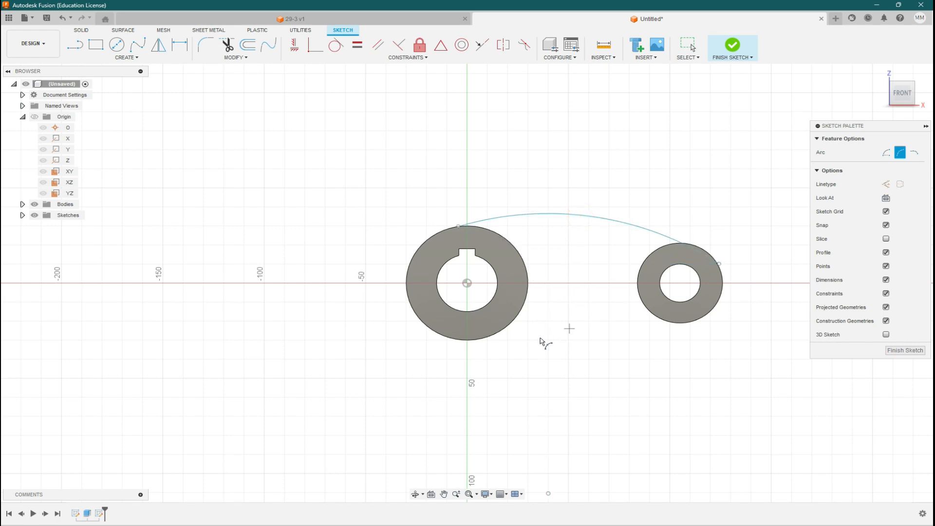
- Sketch a lower 3-point arc from the large boss's lower-right edge to the bottom of the small boss, bowing upward between them
{"action": "left_click", "coordinate": [497, 334]}
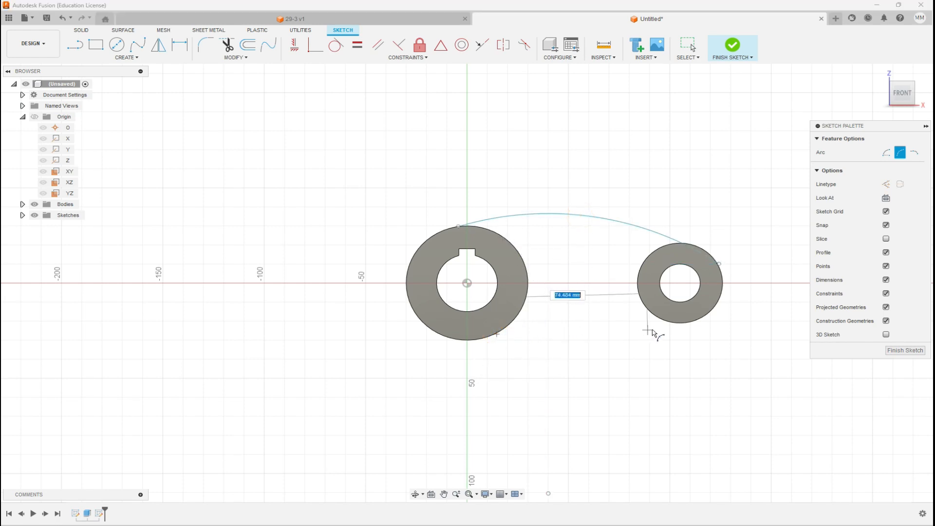
{"action": "left_click", "coordinate": [684, 324]}
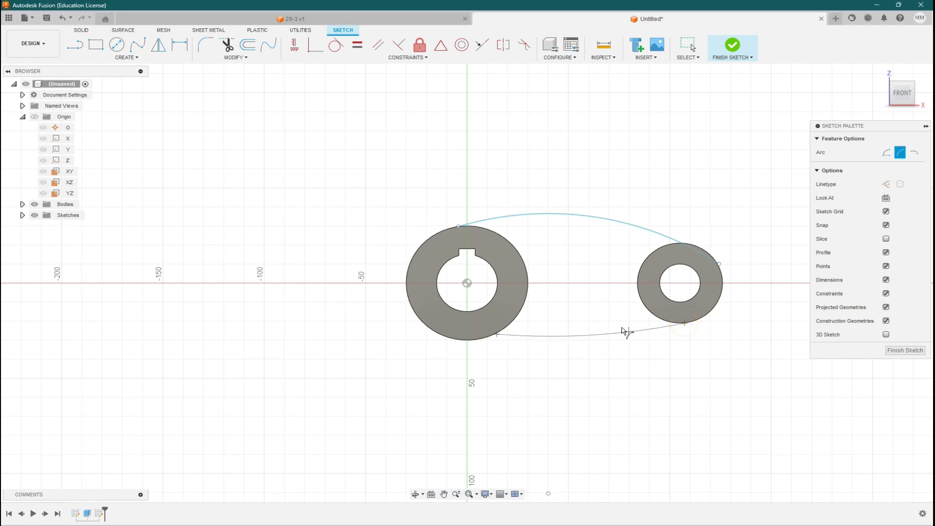
{"action": "left_click", "coordinate": [599, 316]}
{"action": "key", "text": "Escape"}
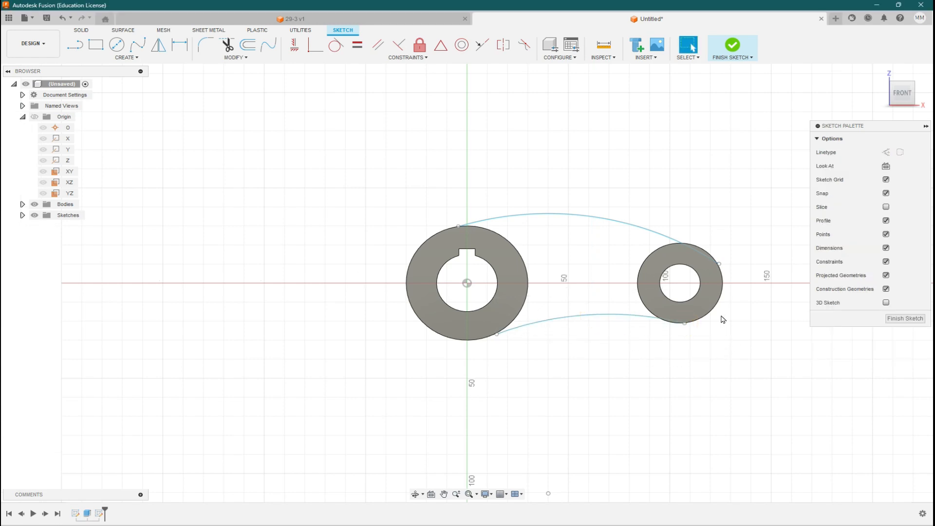
- Make the upper arc tangent to the outer circles of both the large and the small boss
{"action": "left_click", "coordinate": [588, 217]}
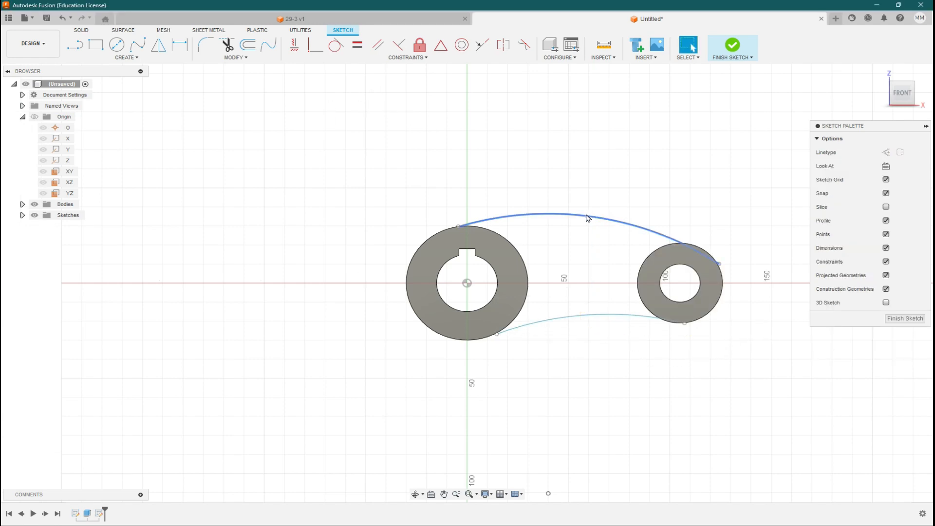
{"action": "left_click", "coordinate": [336, 45]}
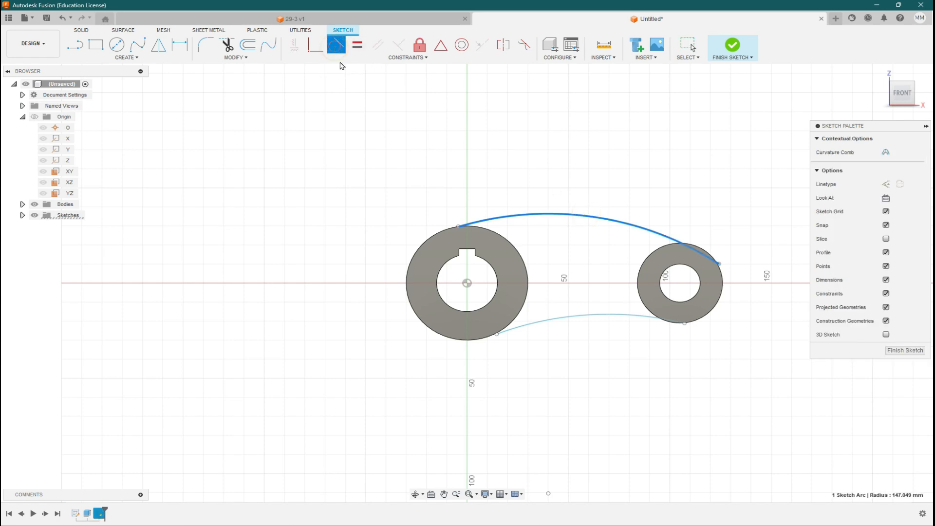
{"action": "left_click", "coordinate": [498, 235]}
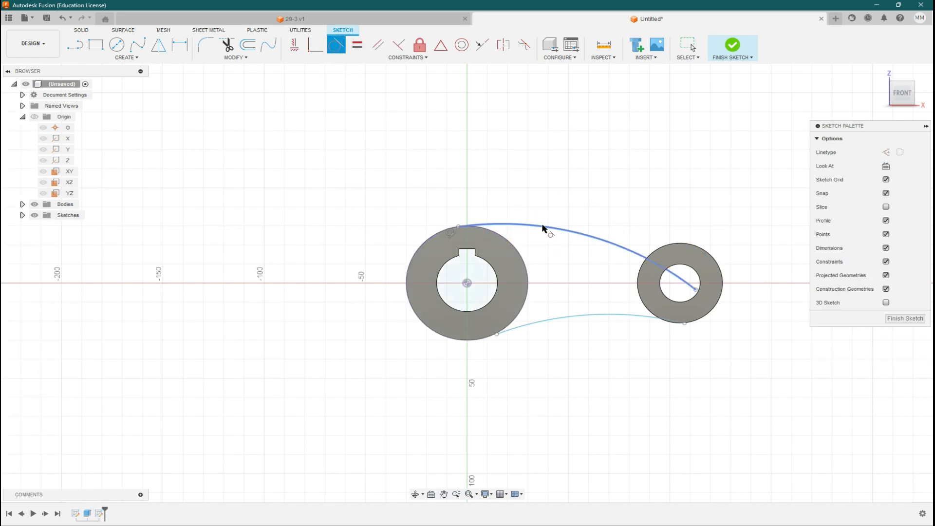
{"action": "left_click", "coordinate": [643, 257]}
{"action": "left_click", "coordinate": [635, 253]}
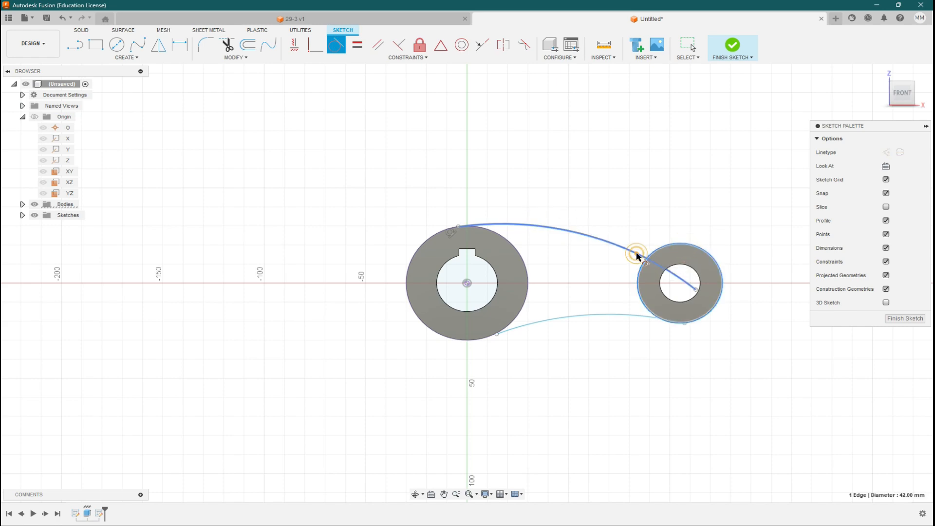
- Make the lower arc tangent to the outer circles of both the small and the large boss
{"action": "left_click", "coordinate": [635, 315]}
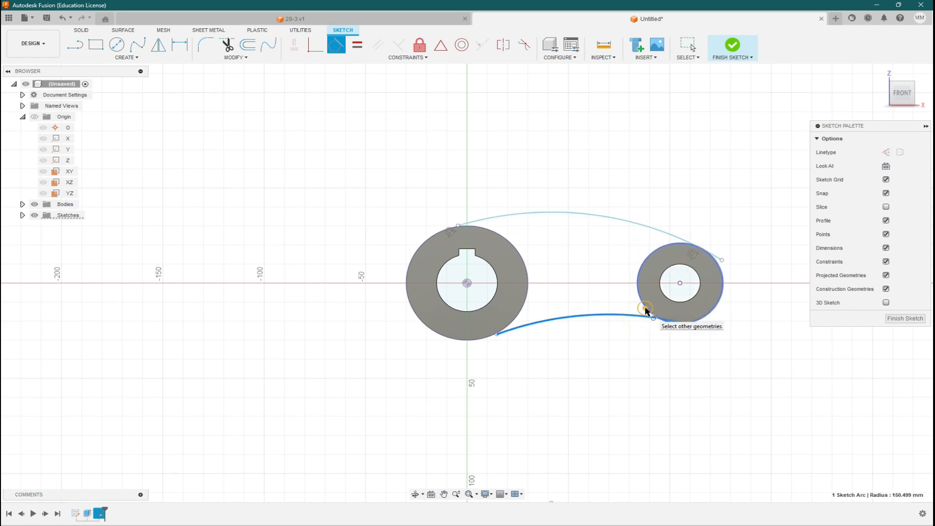
{"action": "left_click", "coordinate": [645, 310]}
{"action": "left_click", "coordinate": [495, 335]}
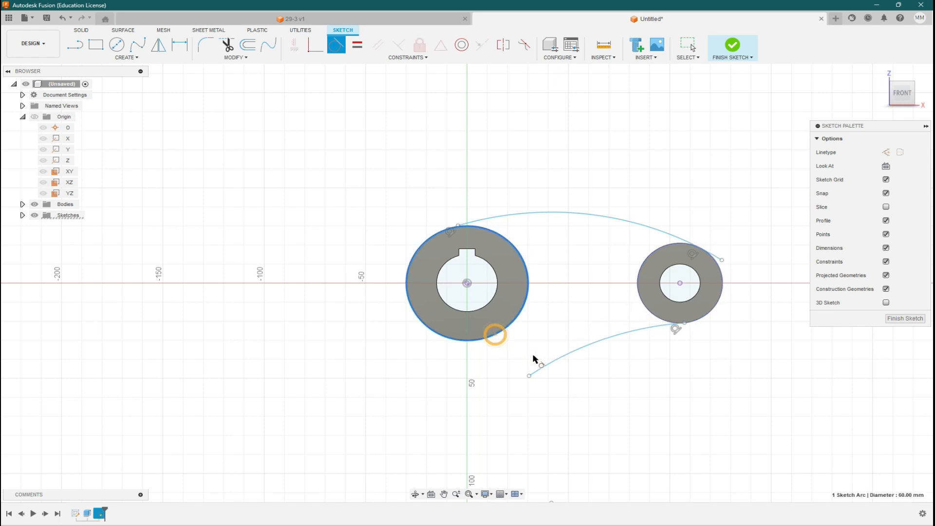
{"action": "left_click", "coordinate": [544, 365]}
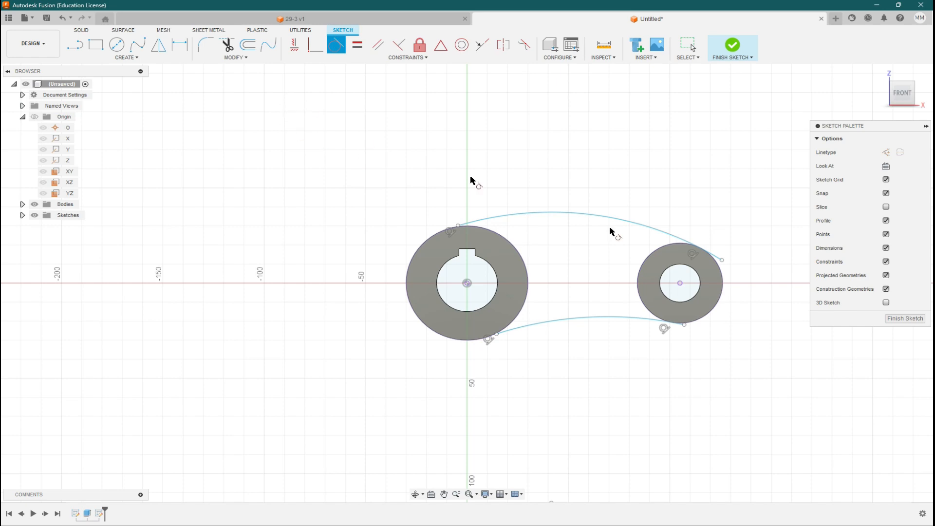
{"action": "key", "text": "Escape"}
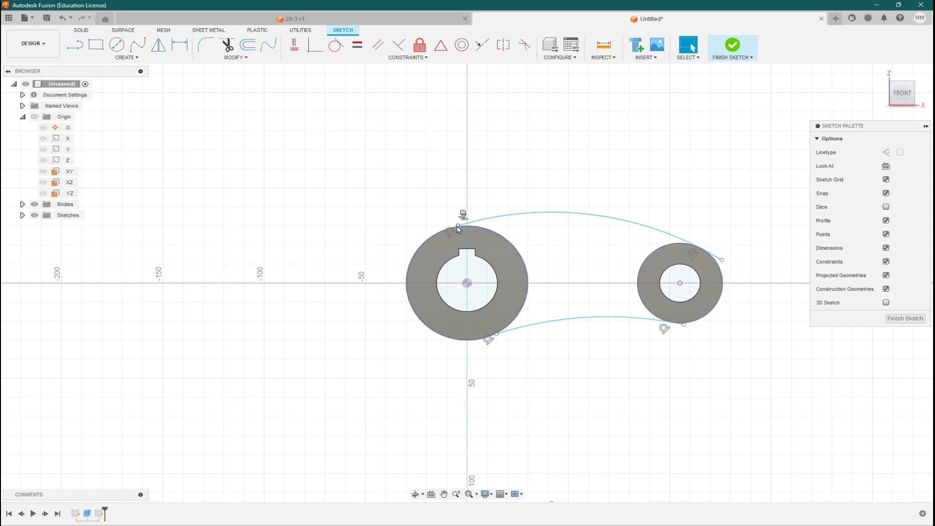
- Pull the upper arc's end off the large boss, and constrain both upper arc endpoints coincident with the bosses' outer circles
{"action": "left_click_drag", "start_coordinate": [458, 226], "coordinate": [475, 224]}
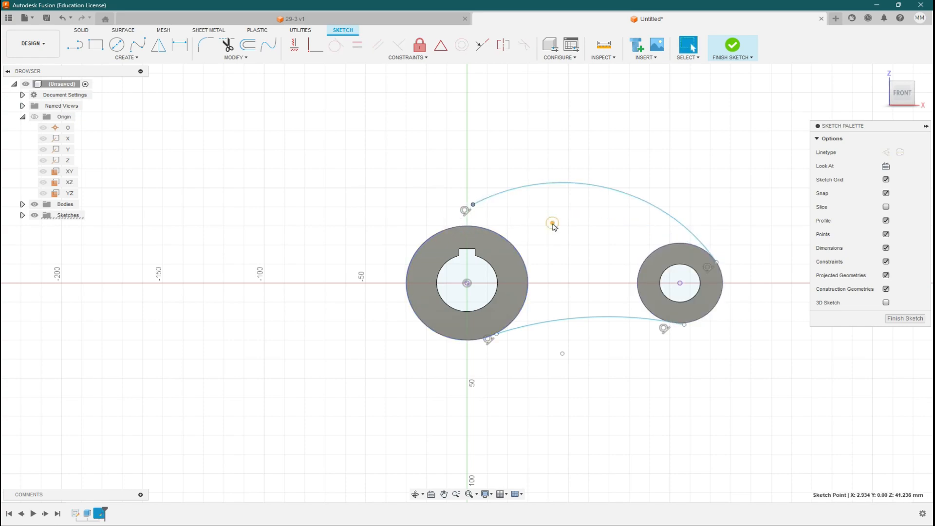
{"action": "left_click", "coordinate": [473, 204]}
{"action": "left_click", "coordinate": [315, 46]}
{"action": "left_click", "coordinate": [447, 234]}
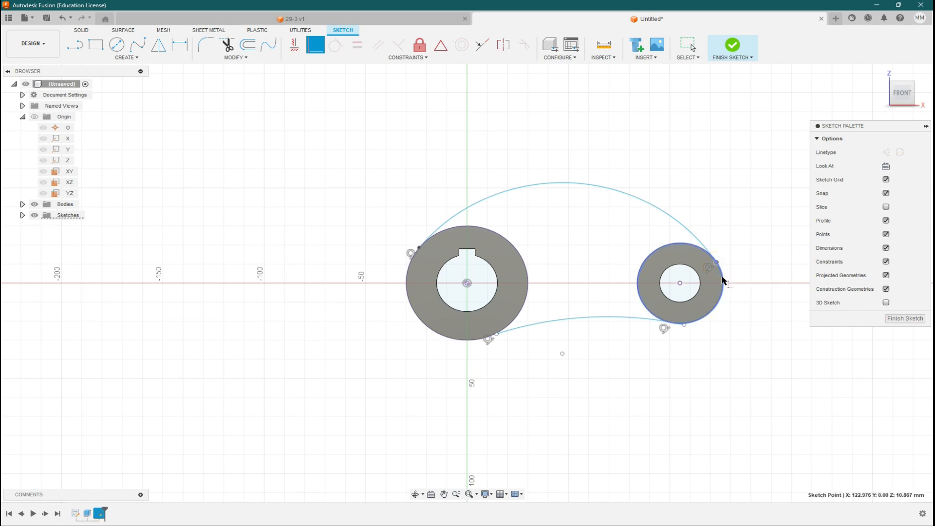
{"action": "left_click", "coordinate": [717, 263]}
- Constrain both endpoints of the lower arc coincident with the outer circles of the small and large bosses
{"action": "left_click", "coordinate": [684, 325]}
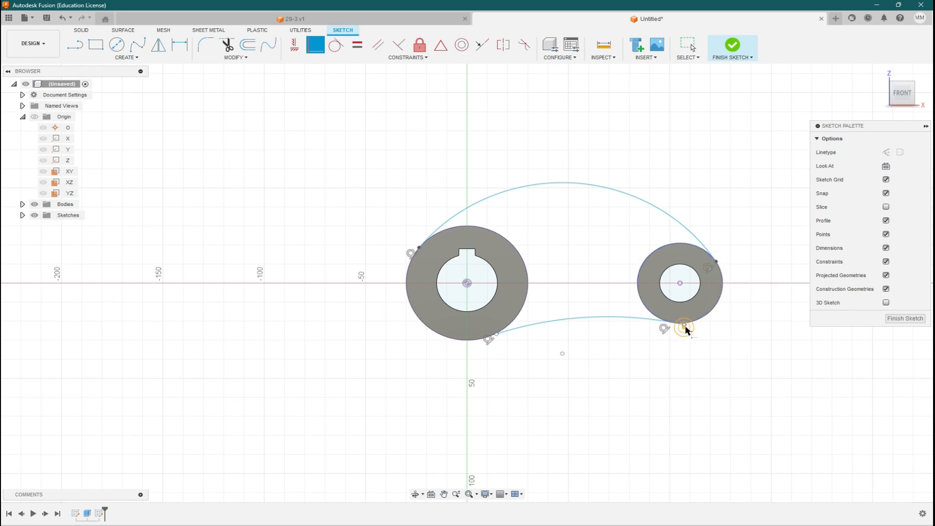
{"action": "left_click", "coordinate": [699, 323]}
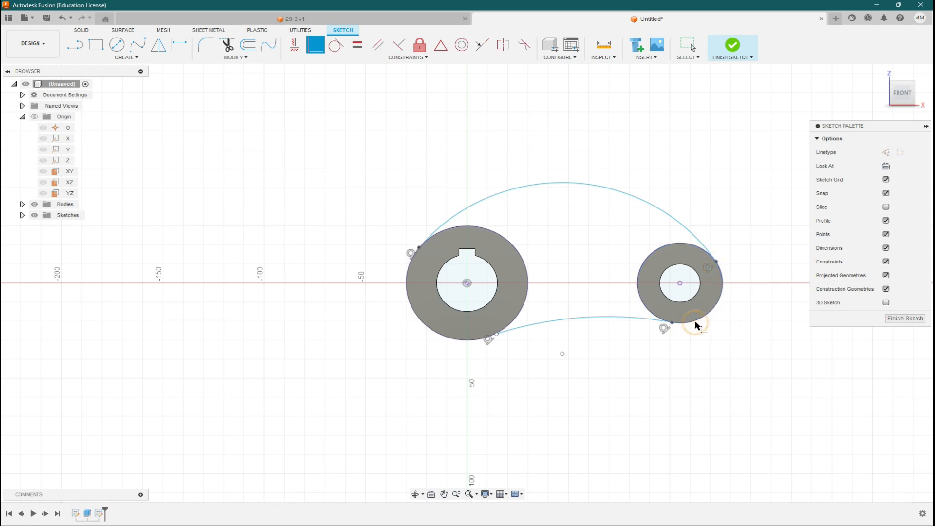
{"action": "left_click", "coordinate": [496, 335]}
{"action": "left_click", "coordinate": [478, 340]}
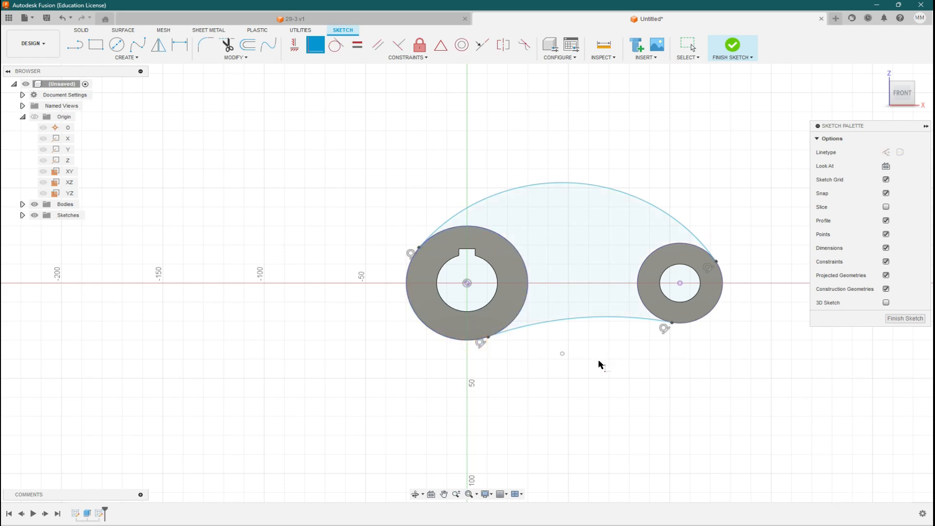
{"action": "key", "text": "Escape"}
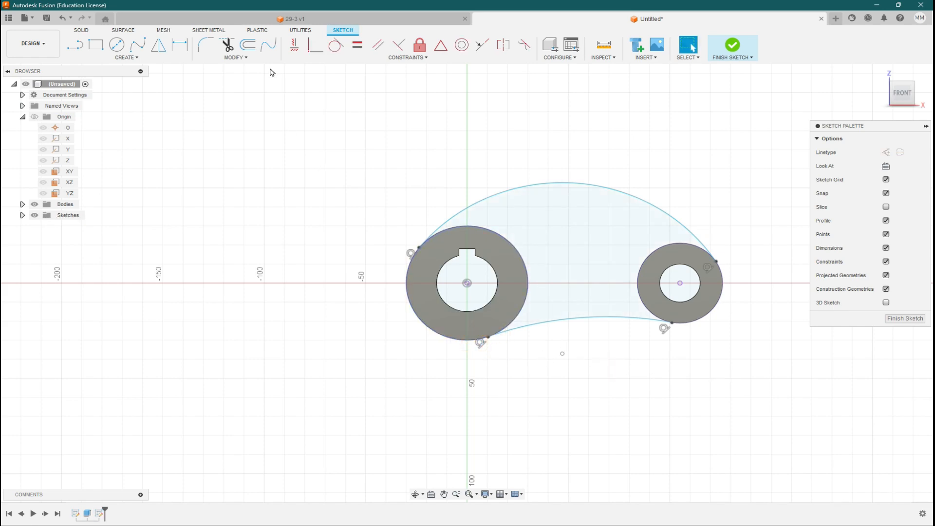
- Check the lower arc's radius in the reference drawing and dimension that arc with a radius of 60 mm
{"action": "left_click", "coordinate": [180, 45]}
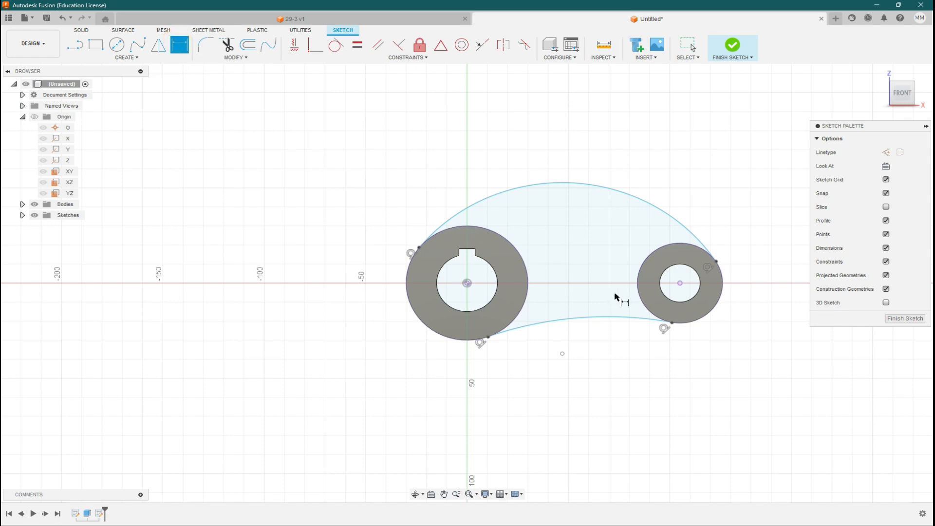
{"action": "key", "text": "alt+Tab"}
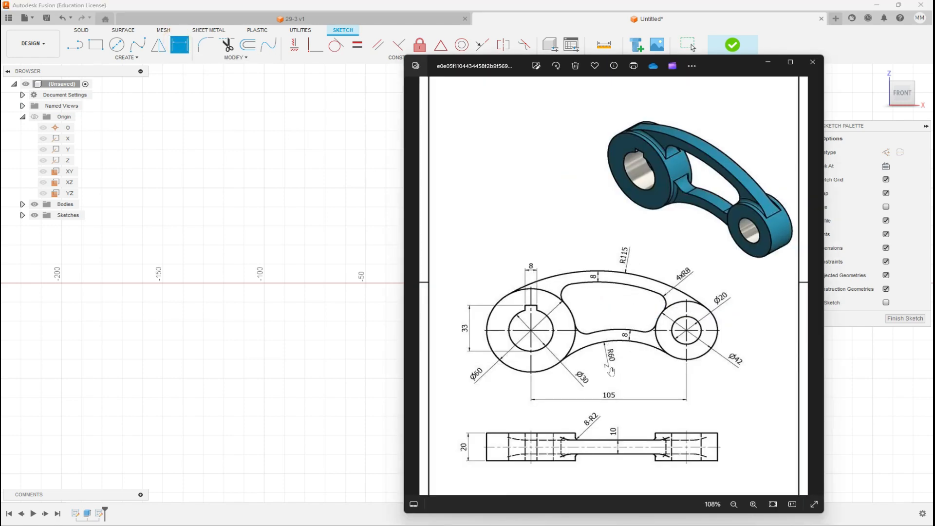
{"action": "key", "text": "alt+Tab"}
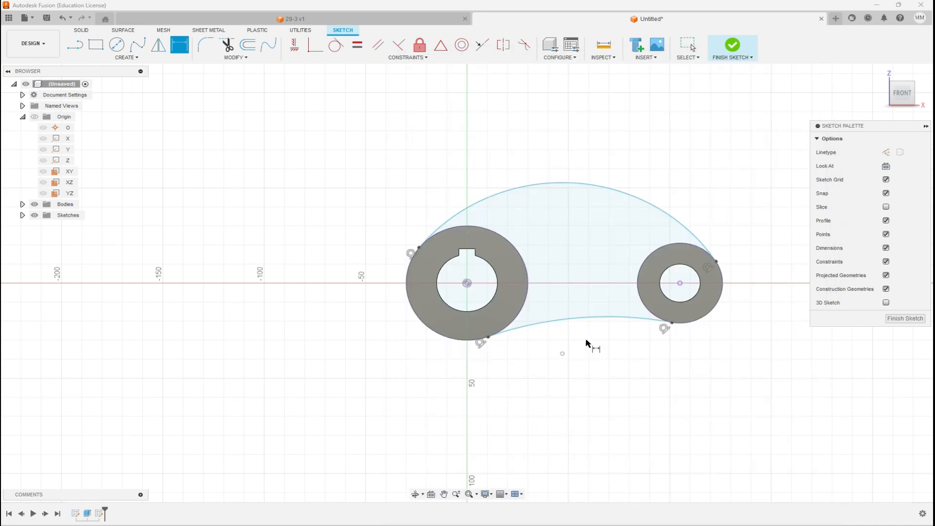
{"action": "left_click", "coordinate": [600, 319]}
{"action": "left_click", "coordinate": [577, 336]}
{"action": "type", "text": "60"}
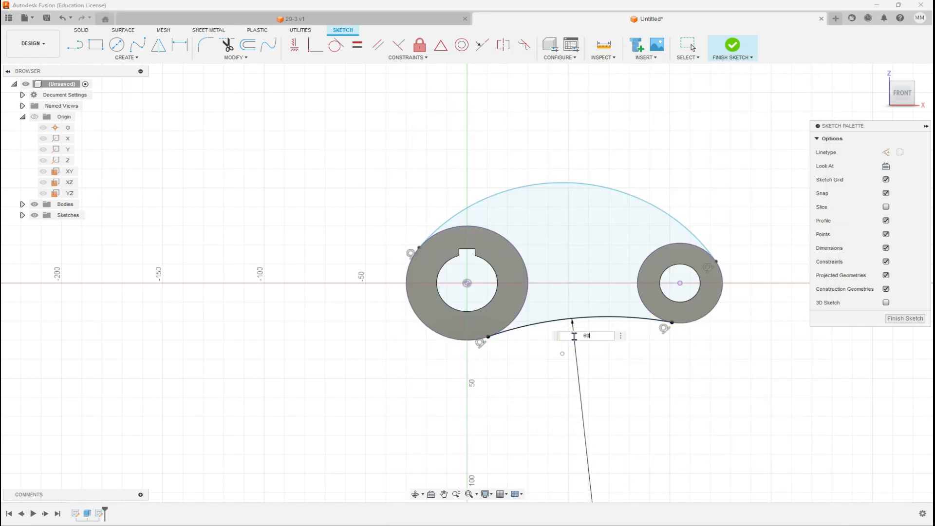
{"action": "key", "text": "Return"}
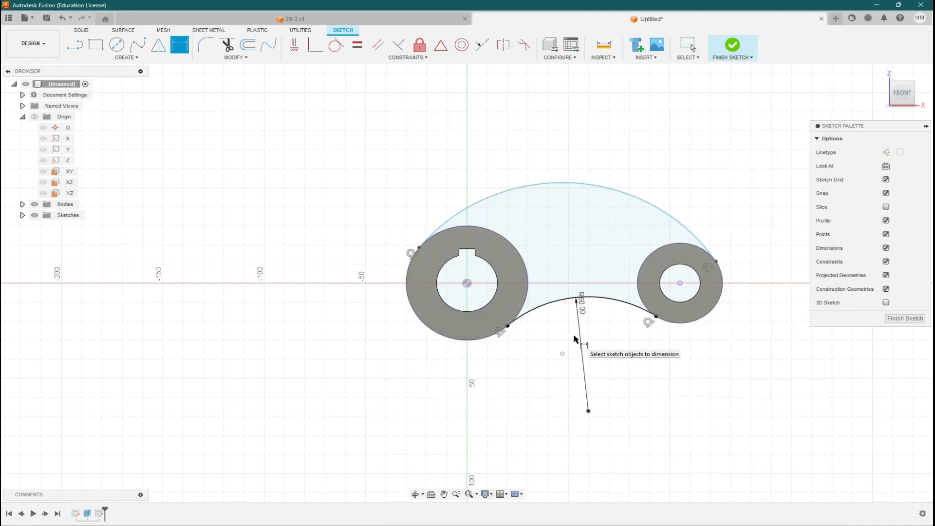
- Dimension the upper arc between the bosses with a radius of 115 mm
{"action": "left_click", "coordinate": [608, 193]}
{"action": "left_click", "coordinate": [555, 150]}
{"action": "type", "text": "11"}
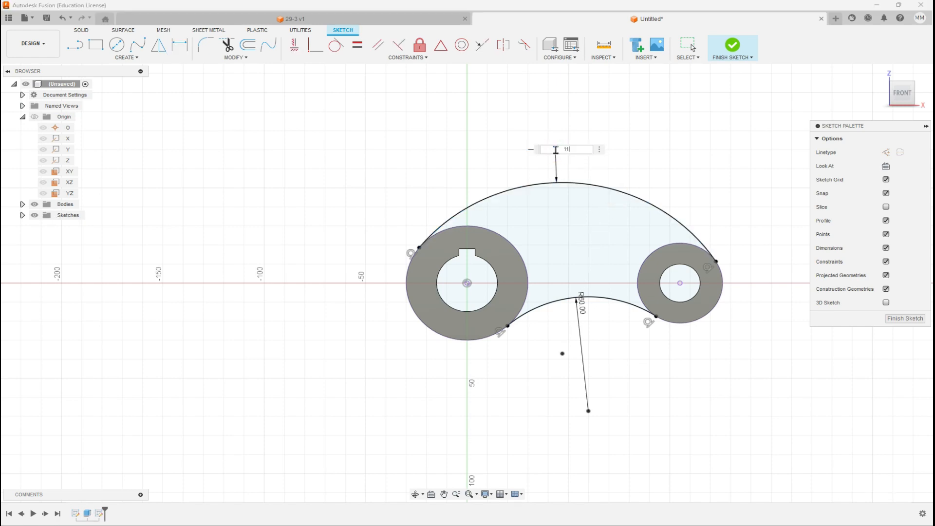
{"action": "type", "text": "5"}
{"action": "key", "text": "Return"}
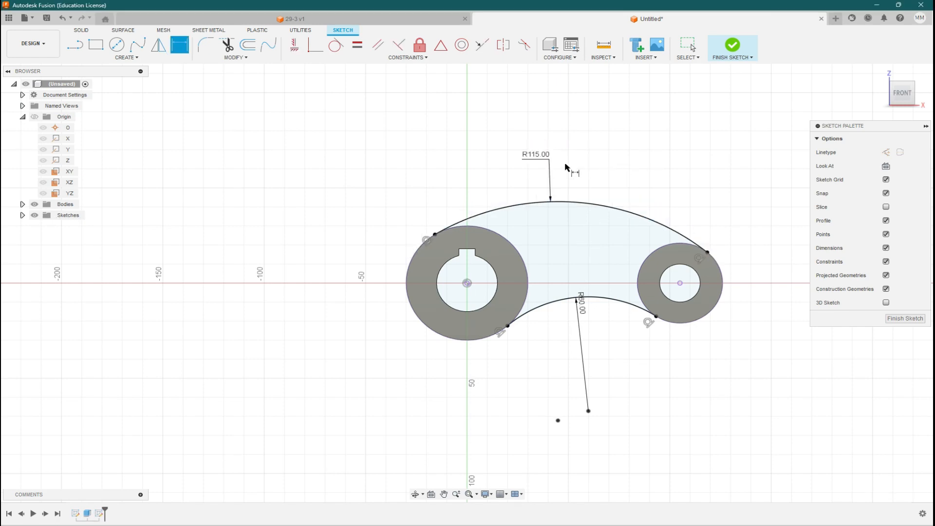
- Check the rib width in the reference drawing and offset the upper arc inward by -8 mm
{"action": "key", "text": "alt+Tab"}
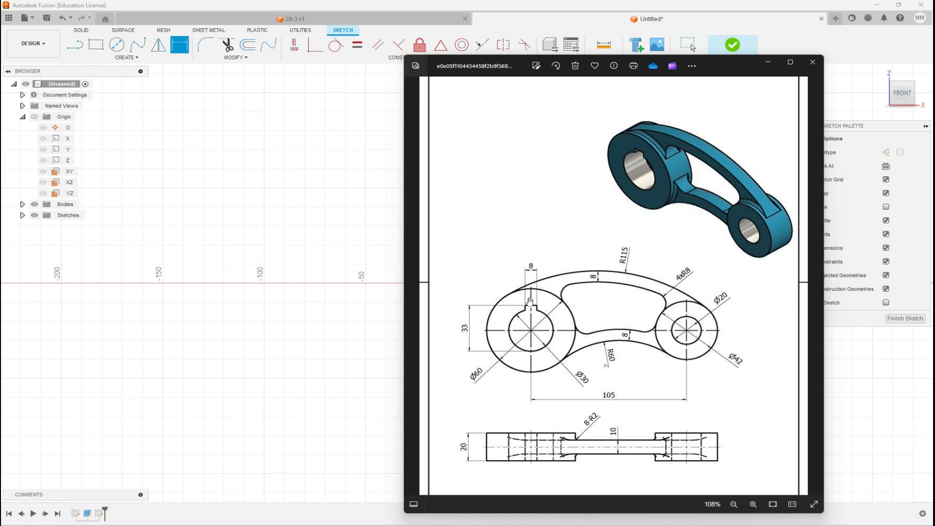
{"action": "left_click", "coordinate": [340, 182]}
{"action": "key", "text": "Escape"}
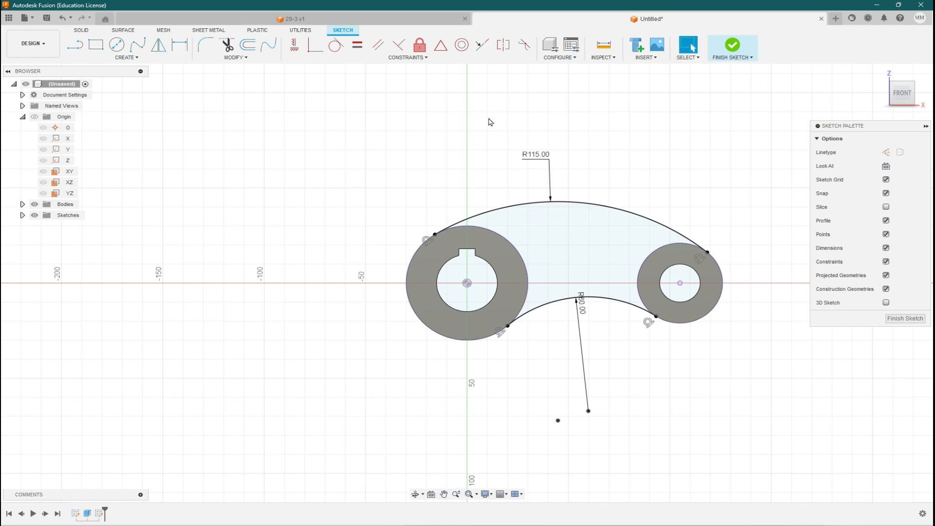
{"action": "left_click", "coordinate": [249, 49]}
{"action": "left_click", "coordinate": [517, 204]}
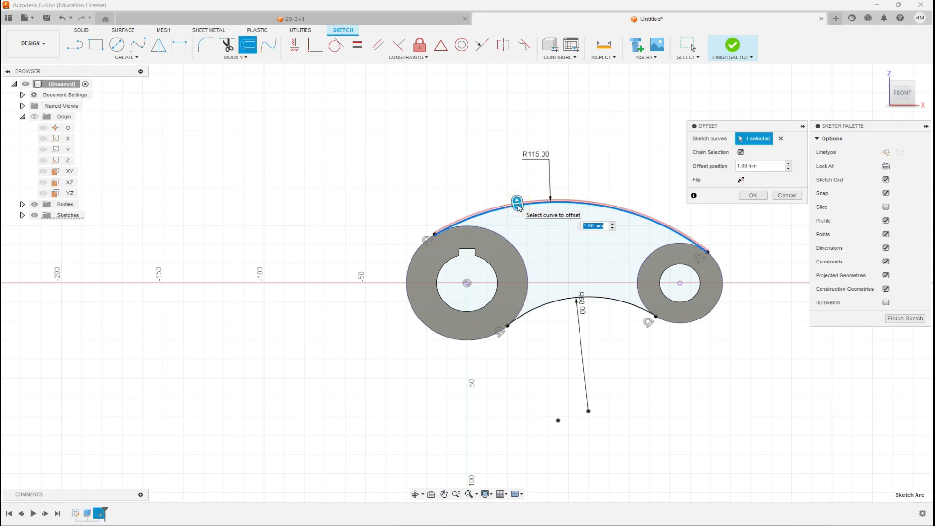
{"action": "type", "text": "8"}
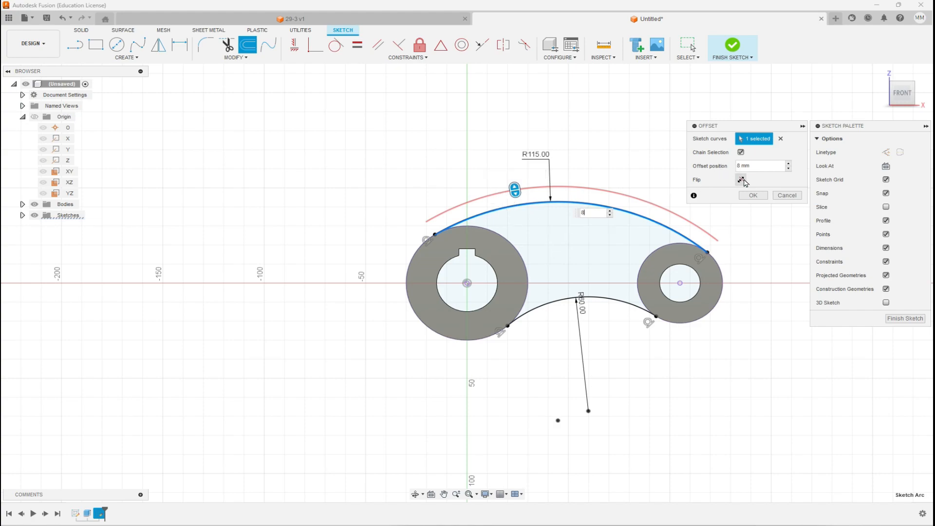
{"action": "left_click", "coordinate": [594, 213]}
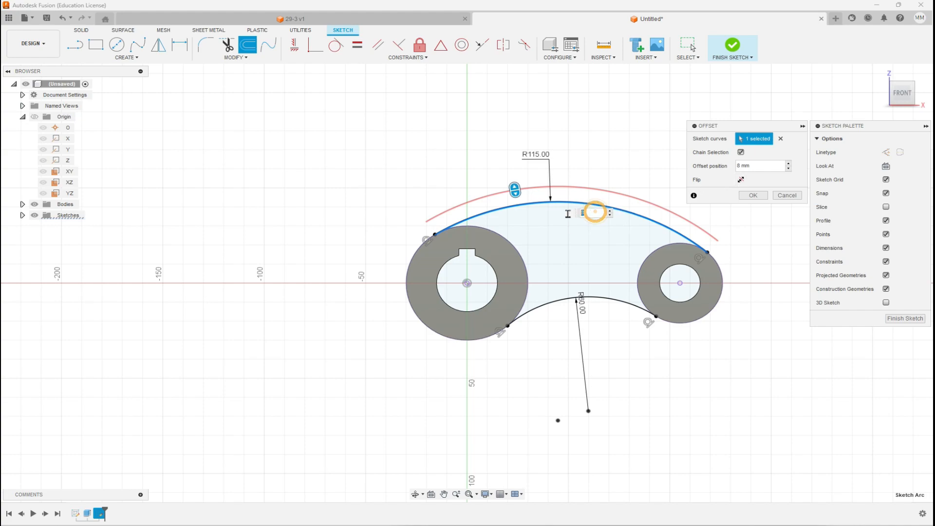
{"action": "type", "text": "-8"}
{"action": "key", "text": "Return"}
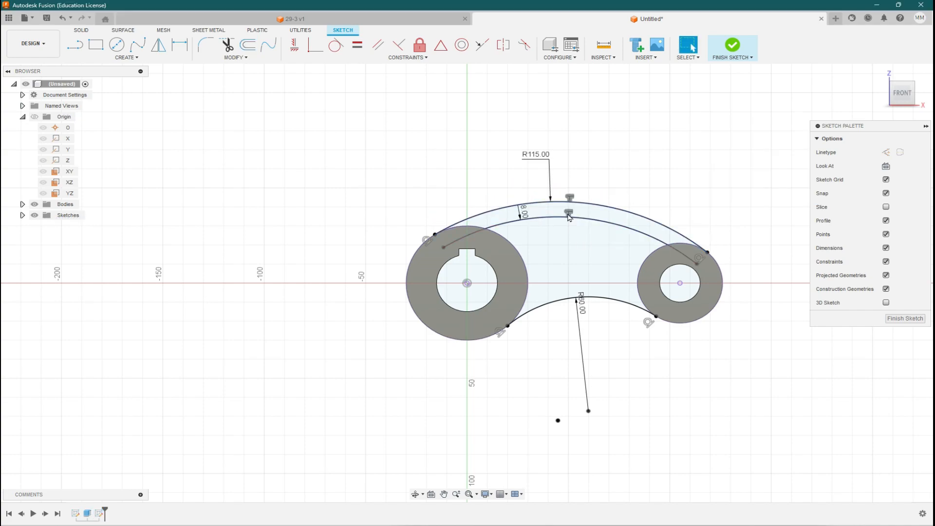
- Offset the lower arc upward into the arm profile by 8 mm
{"action": "left_click", "coordinate": [247, 44]}
{"action": "left_click", "coordinate": [595, 298]}
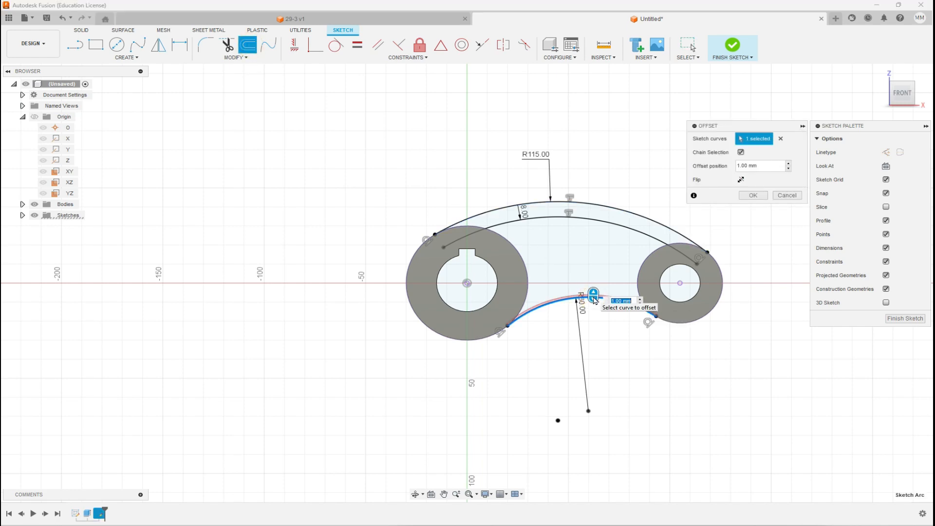
{"action": "key", "text": "Return"}
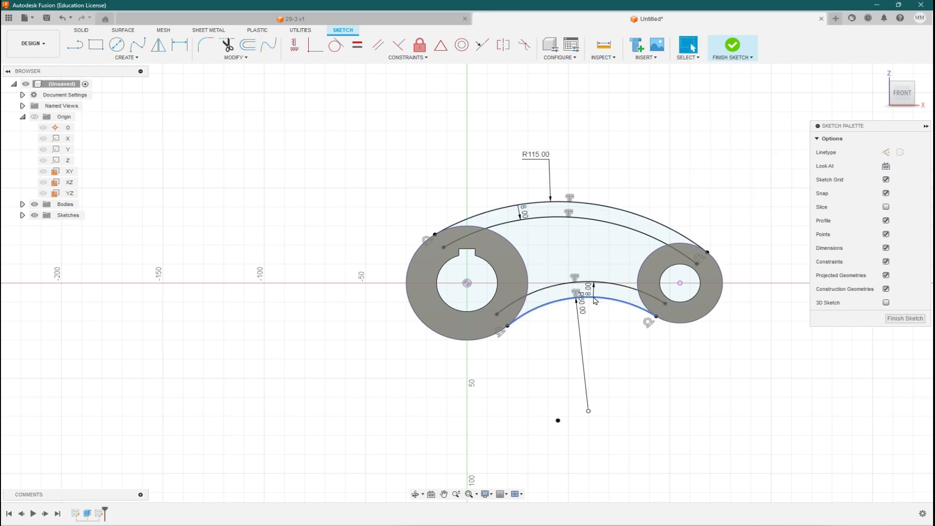
{"action": "left_click", "coordinate": [644, 138]}
- Check the arm's thickness in the reference drawing and finish the arm sketch
{"action": "key", "text": "alt+Tab"}
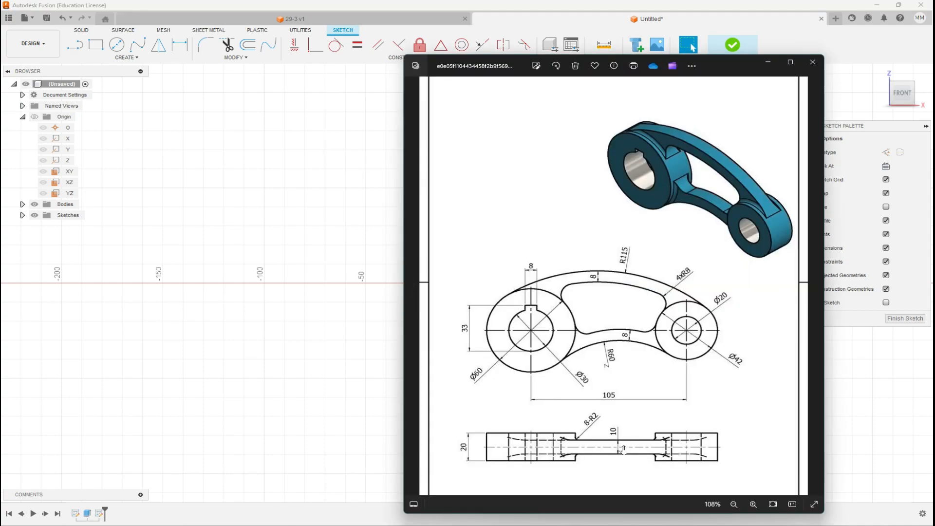
{"action": "key", "text": "alt+Tab"}
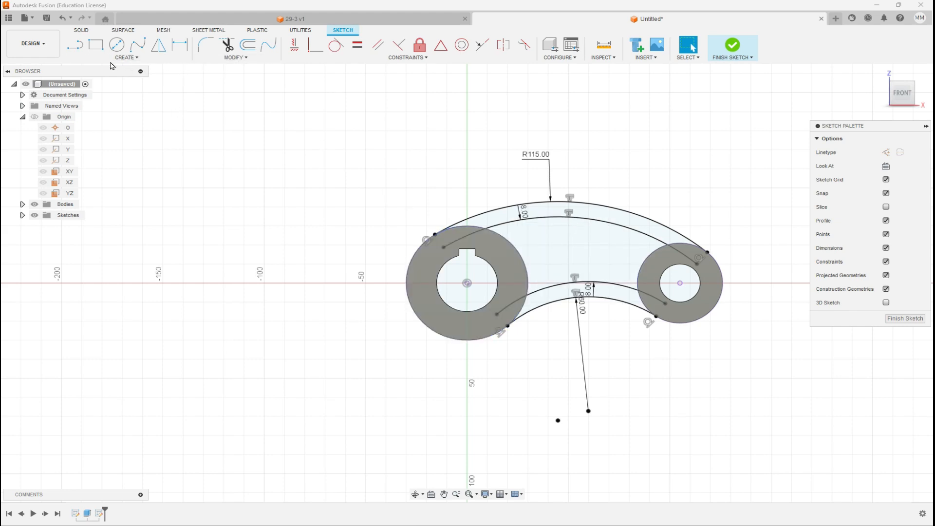
{"action": "left_click", "coordinate": [730, 47]}
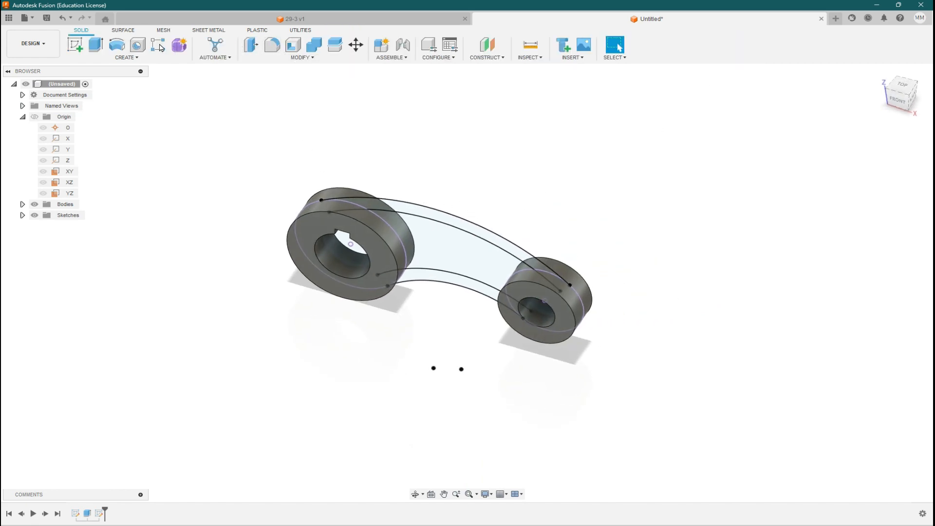
- Extrude the upper and lower rib profiles symmetrically with a distance of 5 mm, joining them to the bosses
{"action": "left_click", "coordinate": [96, 44]}
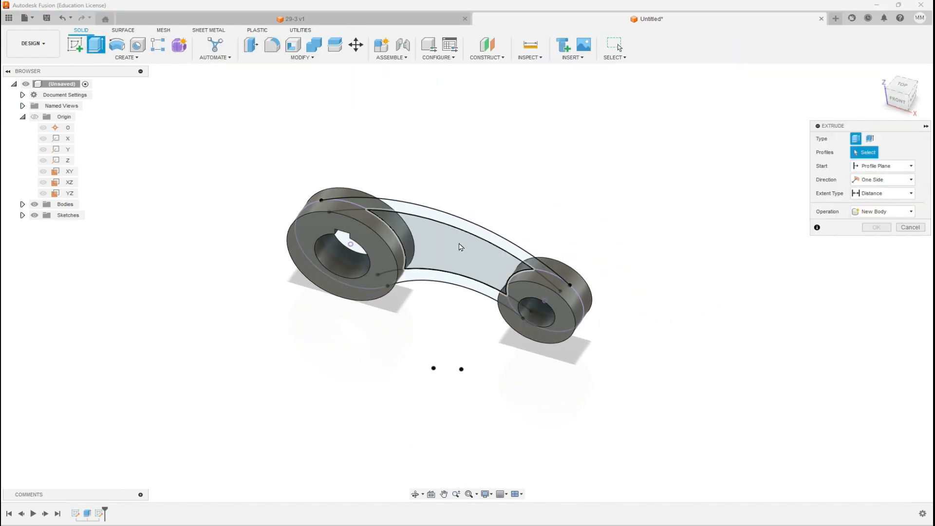
{"action": "left_click", "coordinate": [423, 212]}
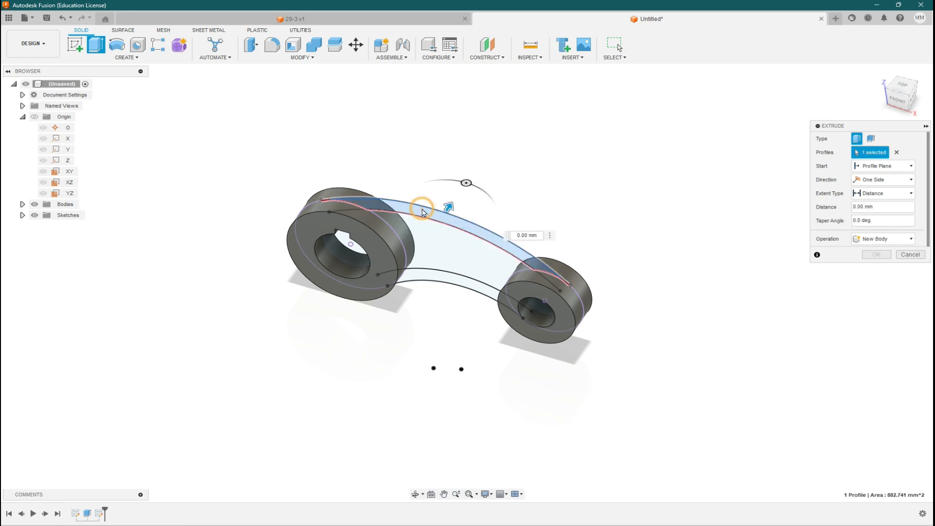
{"action": "left_click", "coordinate": [452, 282]}
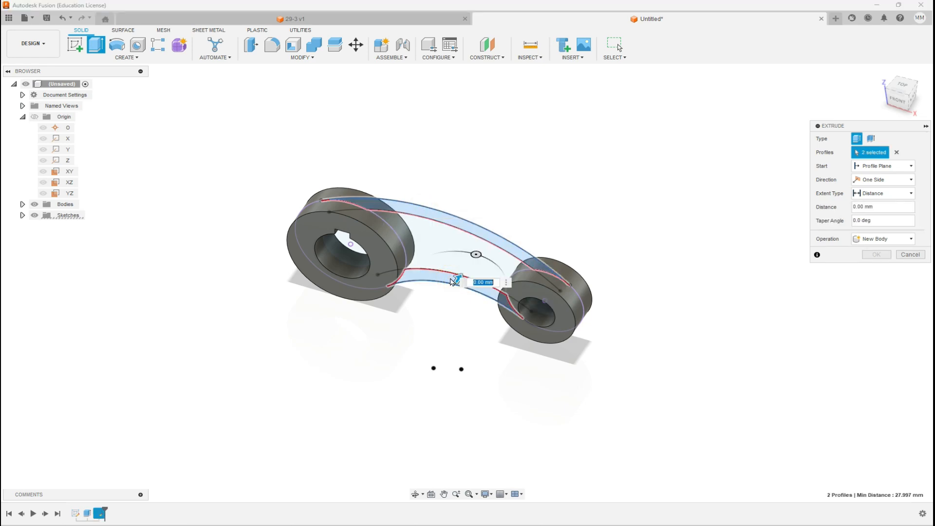
{"action": "left_click", "coordinate": [879, 180]}
{"action": "left_click", "coordinate": [882, 207]}
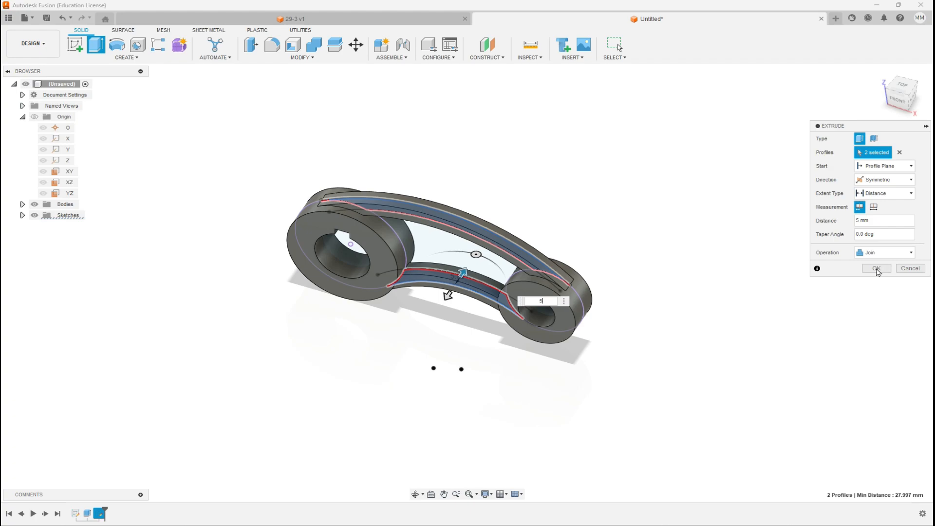
{"action": "left_click", "coordinate": [876, 269]}
- Check the inner corner radius in the reference drawing and start a fillet on the two inner edges where the upper rib meets the bosses
{"action": "key", "text": "alt+Tab"}
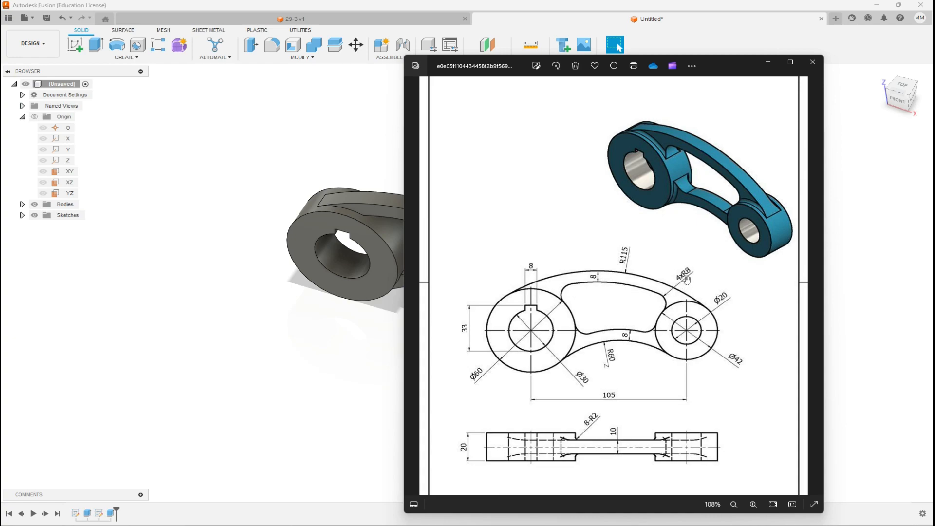
{"action": "key", "text": "alt+Tab"}
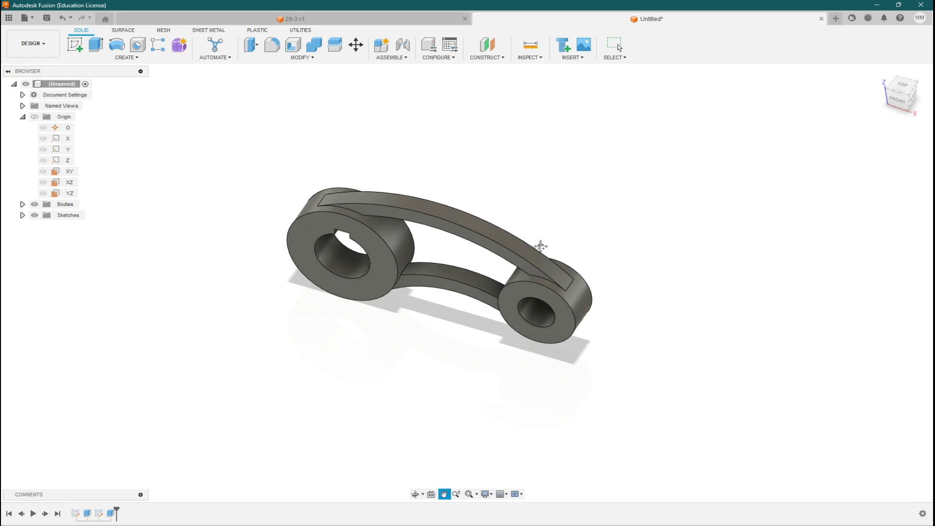
{"action": "middle_click_drag", "start_coordinate": [542, 250], "coordinate": [487, 191], "text": "shift"}
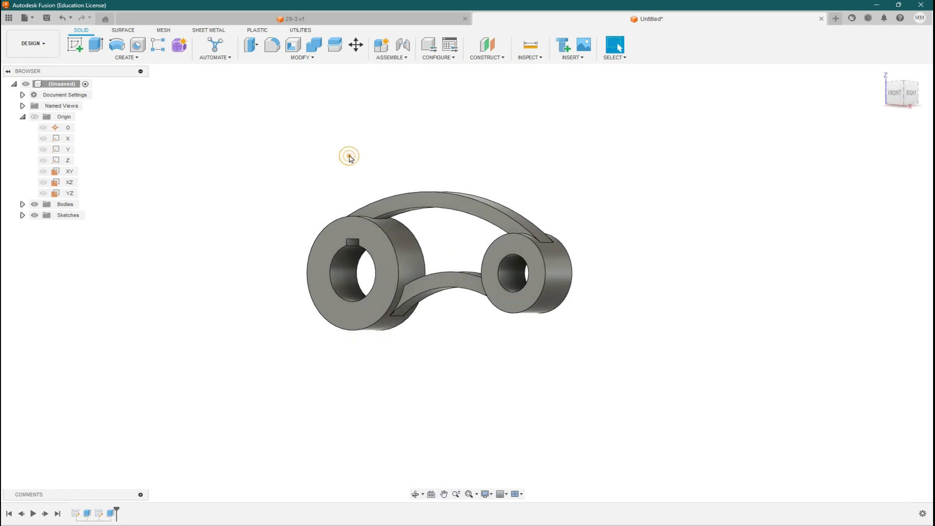
{"action": "left_click", "coordinate": [272, 45]}
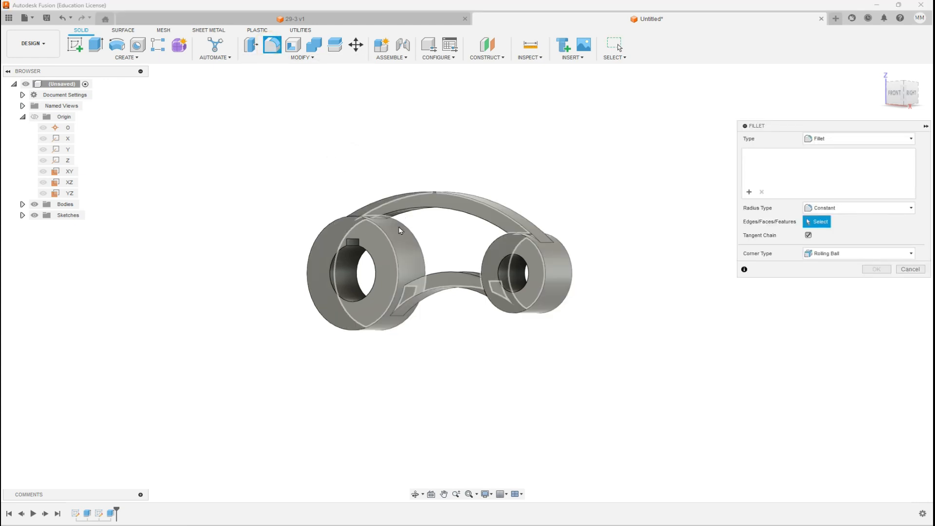
{"action": "scroll", "coordinate": [401, 221], "scroll_direction": "up", "scroll_amount": 3}
{"action": "scroll", "coordinate": [401, 222], "scroll_direction": "up", "scroll_amount": 4}
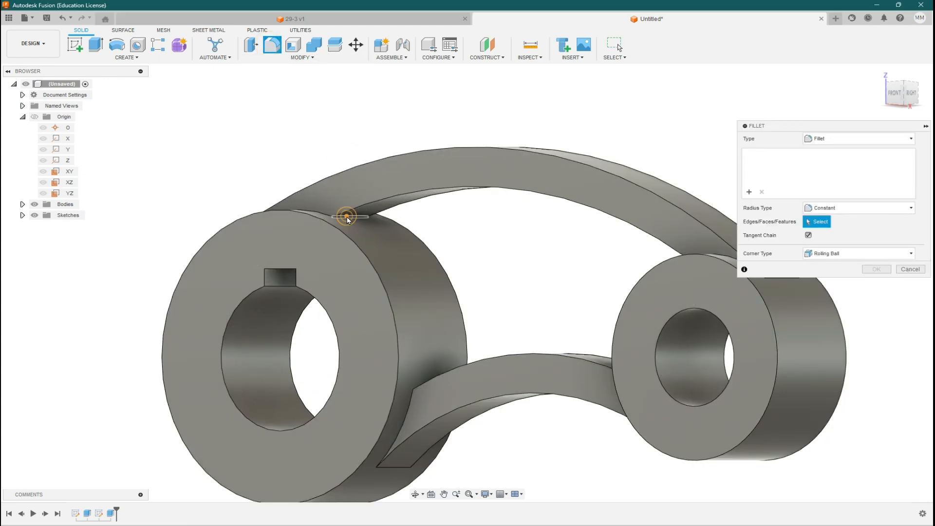
{"action": "left_click", "coordinate": [346, 218]}
{"action": "middle_click_drag", "start_coordinate": [515, 245], "coordinate": [483, 306], "text": "shift"}
{"action": "left_click", "coordinate": [701, 275]}
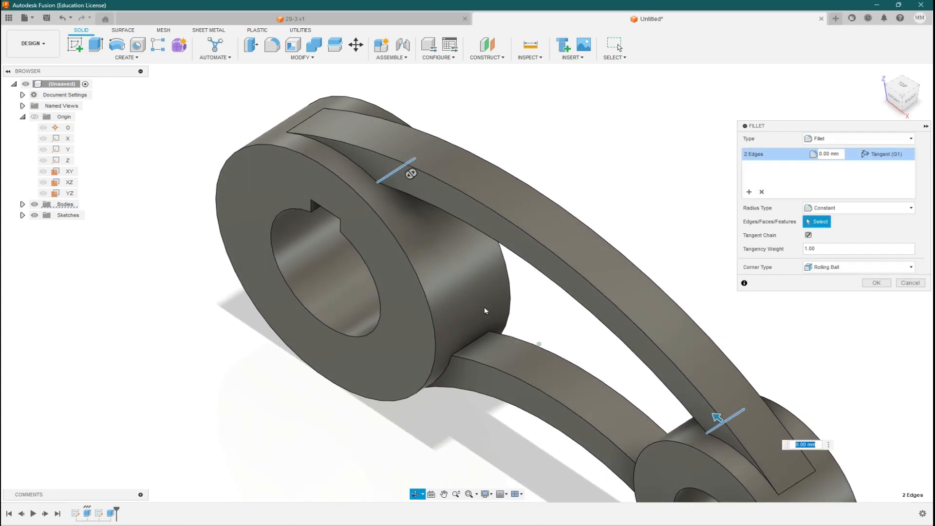
- Add the two inner edges where the lower rib meets the bosses and fillet all four corners with an 8 mm radius
{"action": "left_click", "coordinate": [480, 340]}
{"action": "middle_click_drag", "start_coordinate": [584, 317], "coordinate": [549, 207], "text": "shift"}
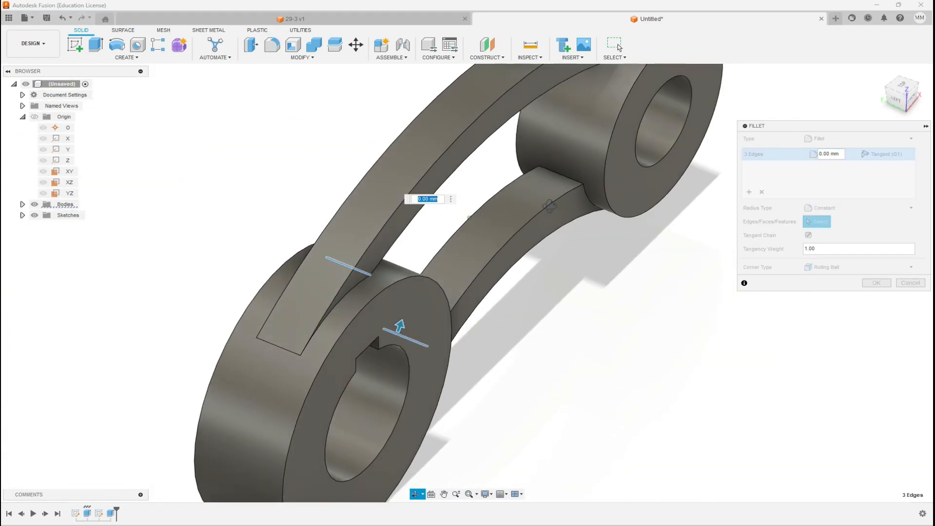
{"action": "left_click", "coordinate": [567, 178]}
{"action": "middle_click_drag", "start_coordinate": [550, 276], "coordinate": [465, 278], "text": "shift"}
{"action": "left_click", "coordinate": [907, 96]}
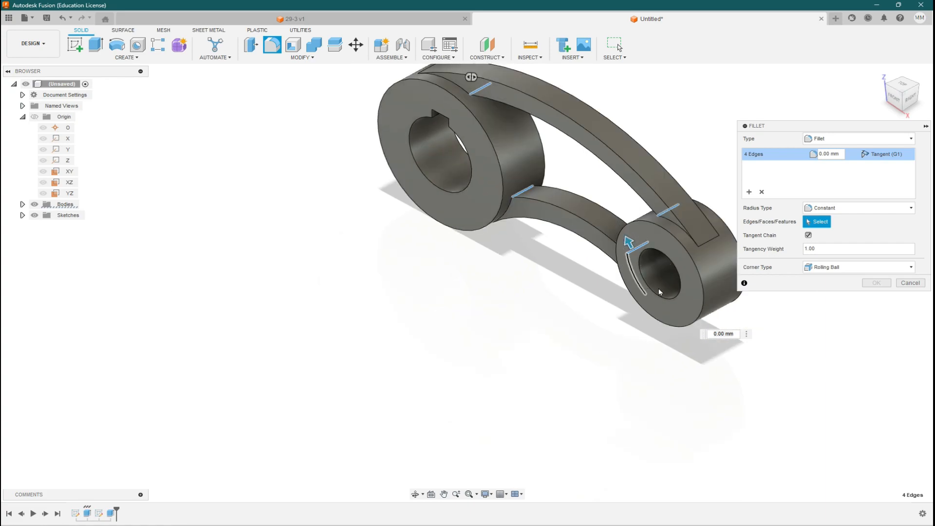
{"action": "left_click", "coordinate": [727, 334]}
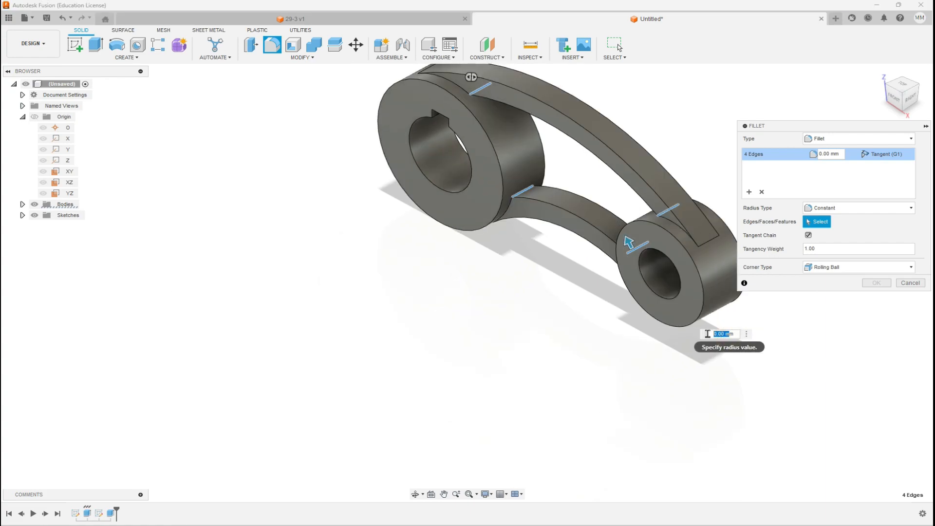
{"action": "left_click", "coordinate": [840, 155]}
{"action": "type", "text": "8"}
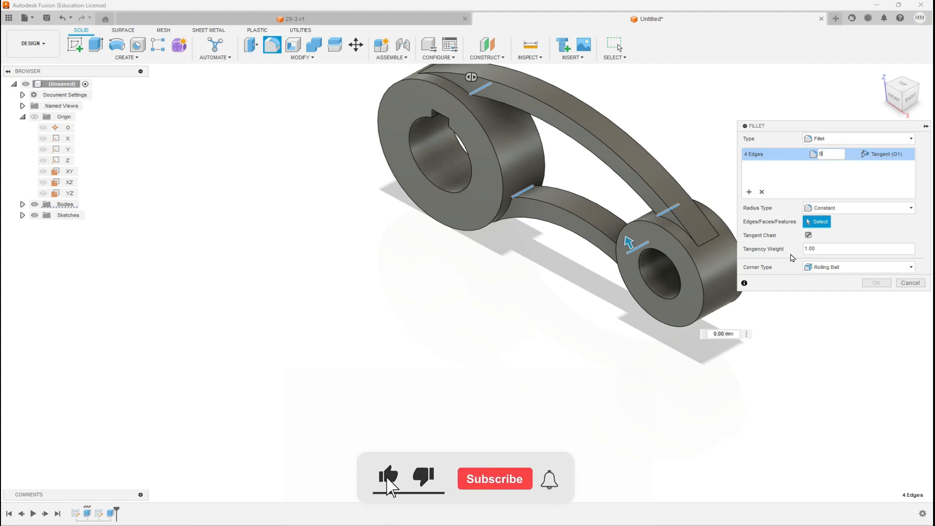
{"action": "key", "text": "Return"}
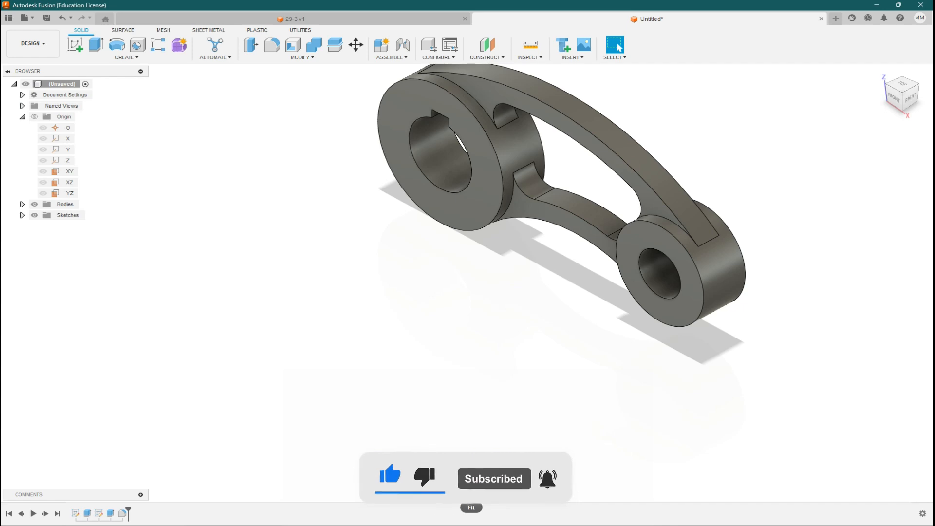
{"action": "left_click", "coordinate": [457, 493]}
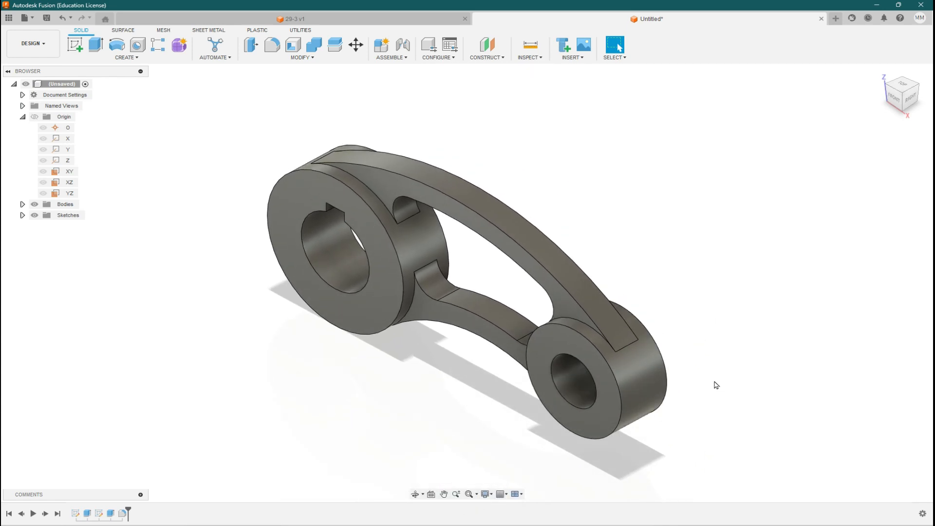
- Check the rib-to-boss fillet in the reference drawing and start a fillet on the four front-side edges where the ribs meet the bosses
{"action": "key", "text": "alt+Tab"}
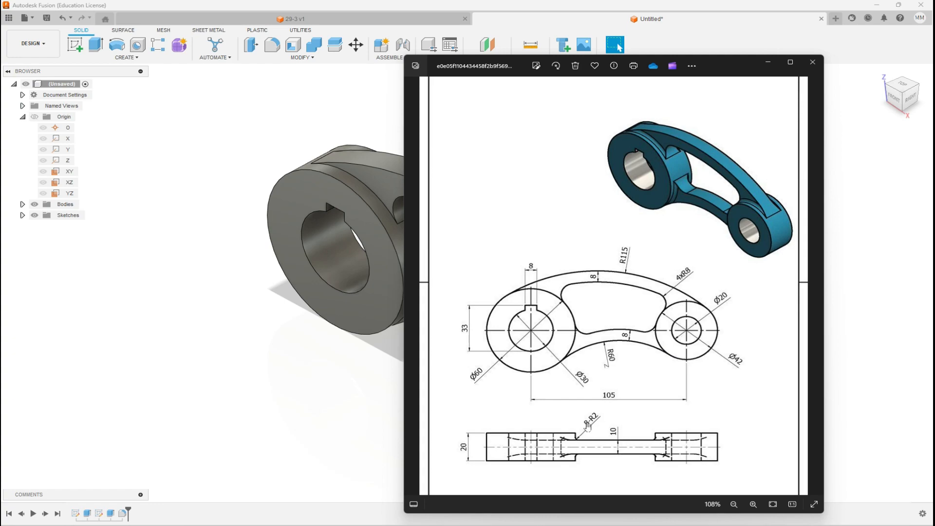
{"action": "left_click", "coordinate": [339, 377]}
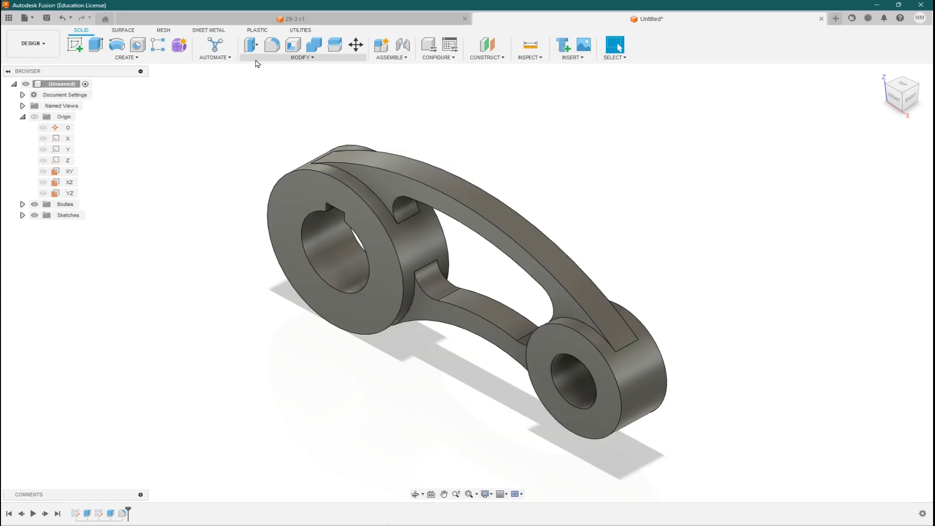
{"action": "left_click", "coordinate": [273, 48]}
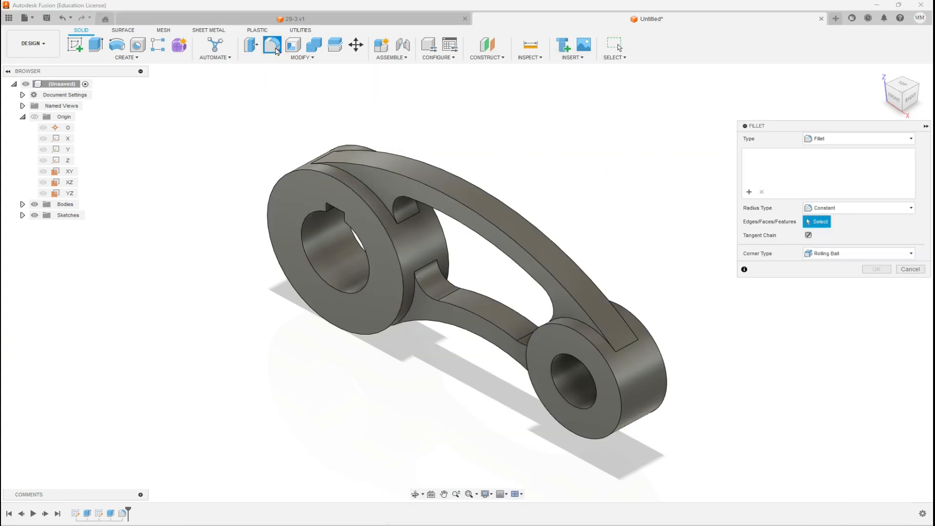
{"action": "left_click", "coordinate": [369, 189]}
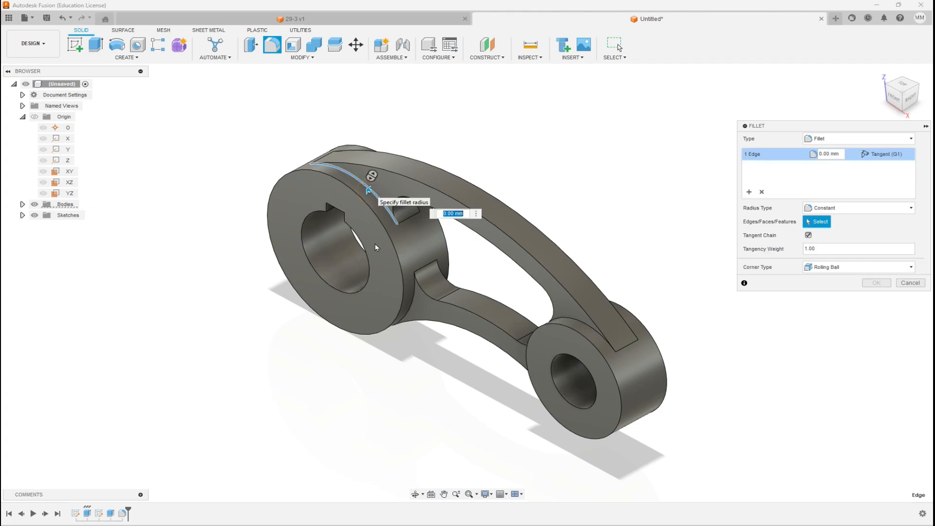
{"action": "left_click", "coordinate": [413, 297]}
{"action": "left_click", "coordinate": [586, 327]}
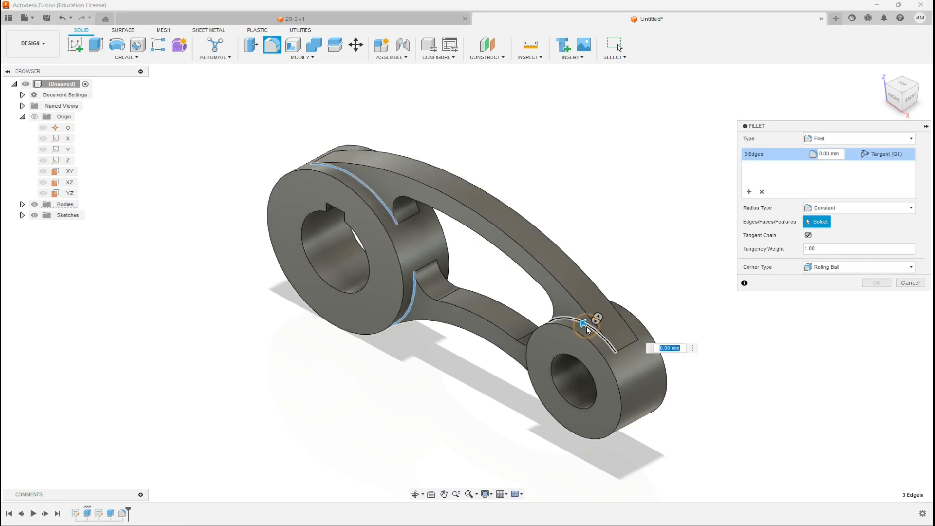
{"action": "middle_click_drag", "start_coordinate": [482, 385], "coordinate": [576, 305], "text": "shift"}
{"action": "left_click", "coordinate": [575, 304]}
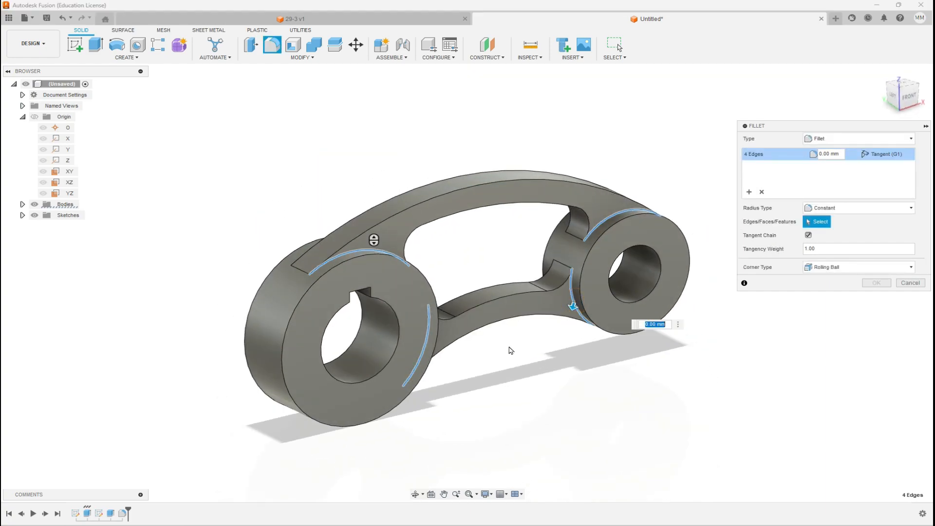
- Add the four matching rear-side edges to the fillet and round all eight rib-to-boss edges with a 2 mm radius
{"action": "middle_click_drag", "start_coordinate": [373, 240], "coordinate": [618, 264], "text": "shift"}
{"action": "left_click", "coordinate": [564, 289]}
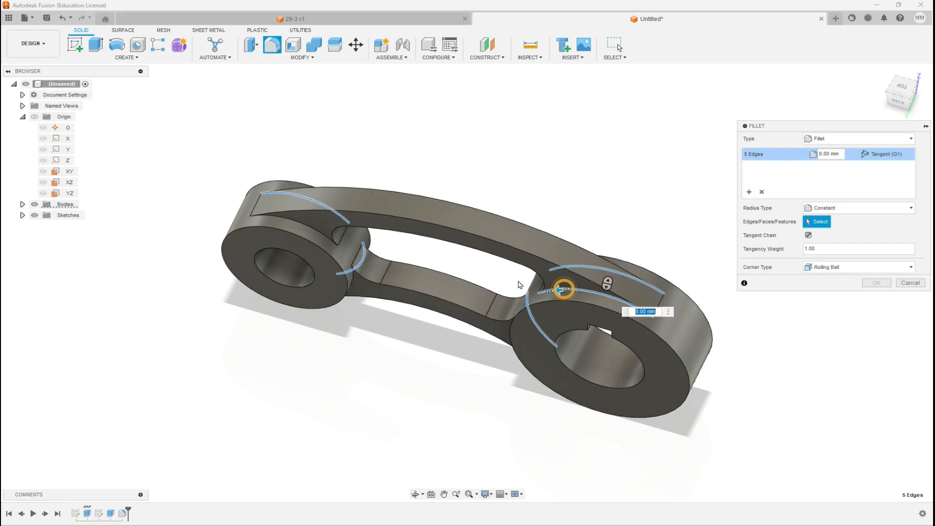
{"action": "left_click", "coordinate": [302, 227]}
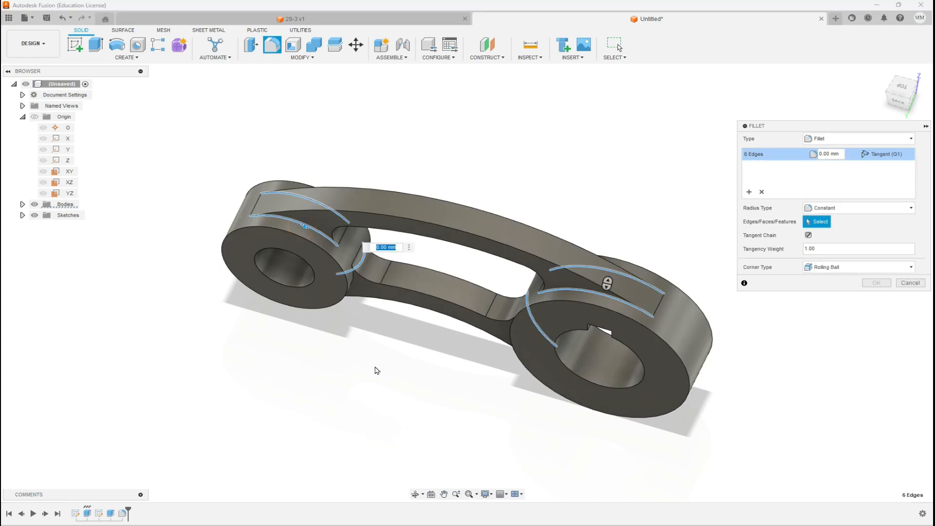
{"action": "middle_click_drag", "start_coordinate": [374, 370], "coordinate": [432, 334], "text": "shift"}
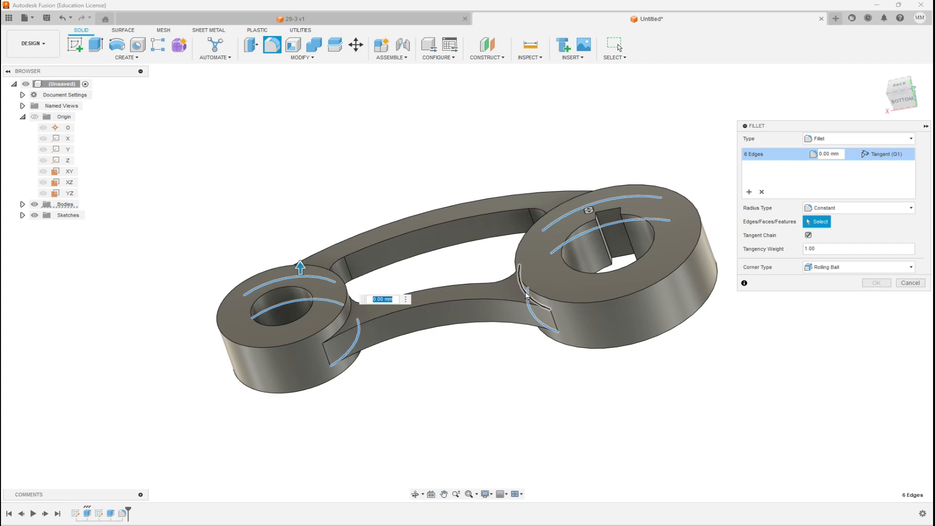
{"action": "left_click", "coordinate": [526, 295]}
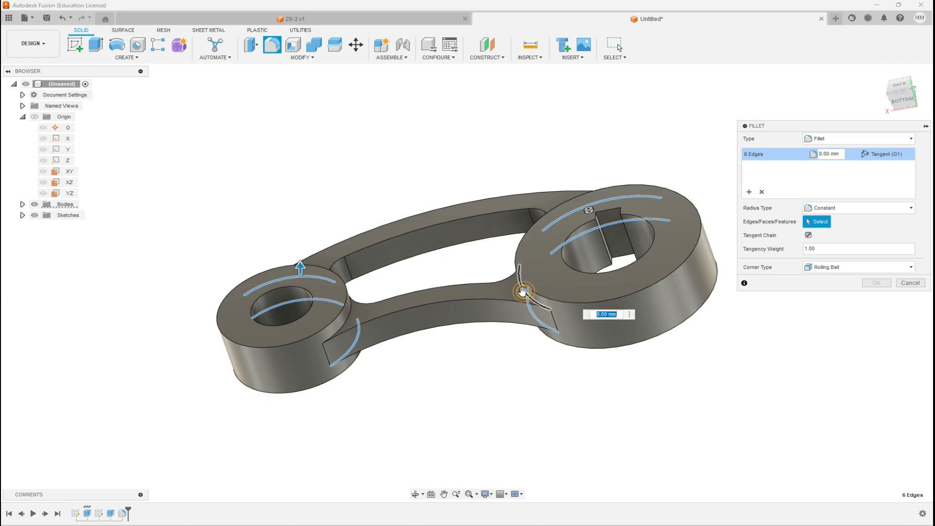
{"action": "left_click", "coordinate": [349, 322]}
{"action": "middle_click_drag", "start_coordinate": [433, 173], "coordinate": [409, 262], "text": "shift"}
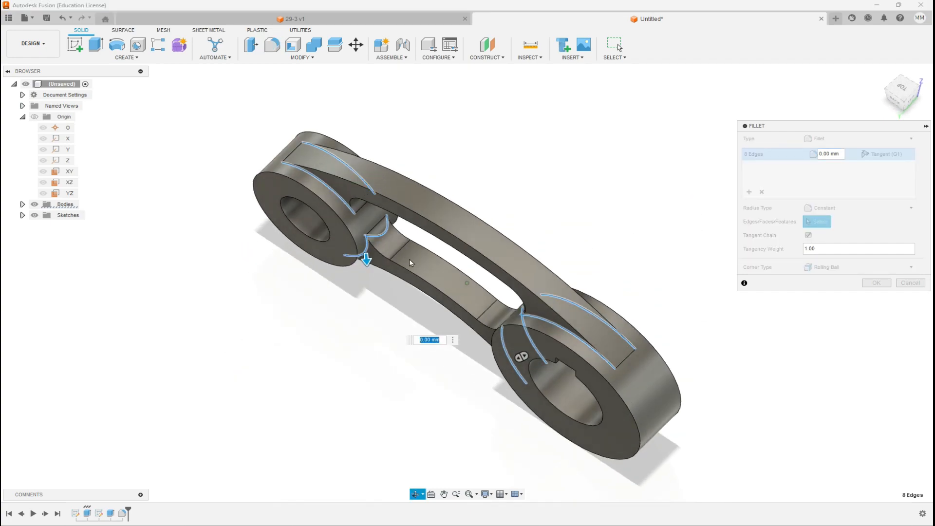
{"action": "left_click_drag", "start_coordinate": [843, 154], "coordinate": [813, 154]}
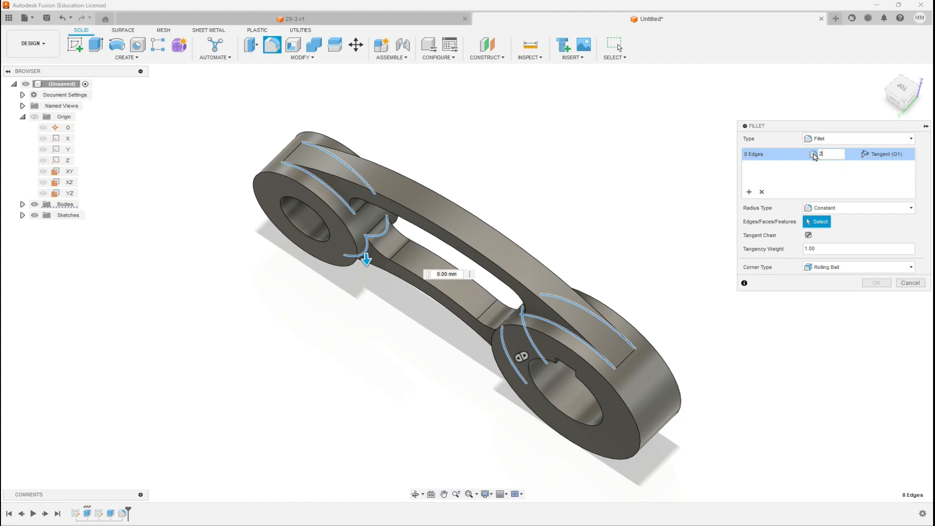
{"action": "type", "text": "2"}
{"action": "key", "text": "Return"}
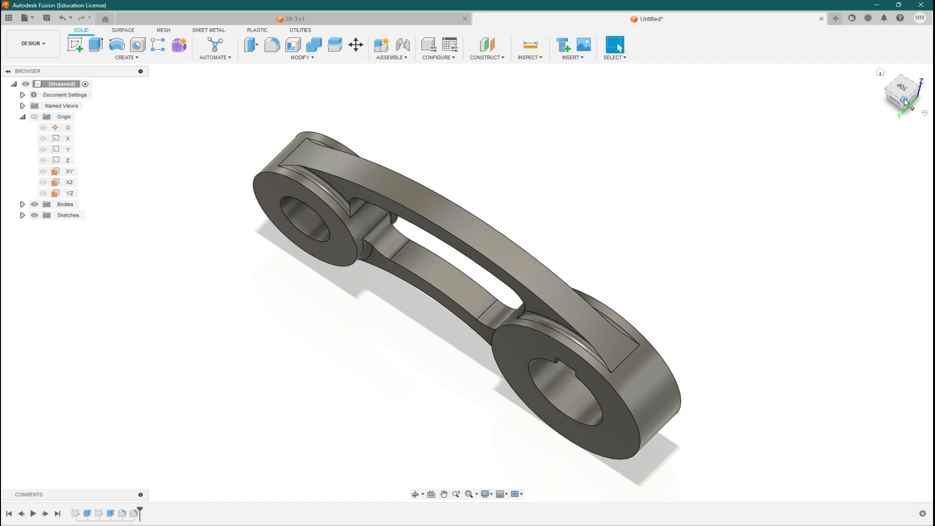
{"action": "middle_click_drag", "start_coordinate": [793, 182], "coordinate": [734, 235], "text": "shift"}
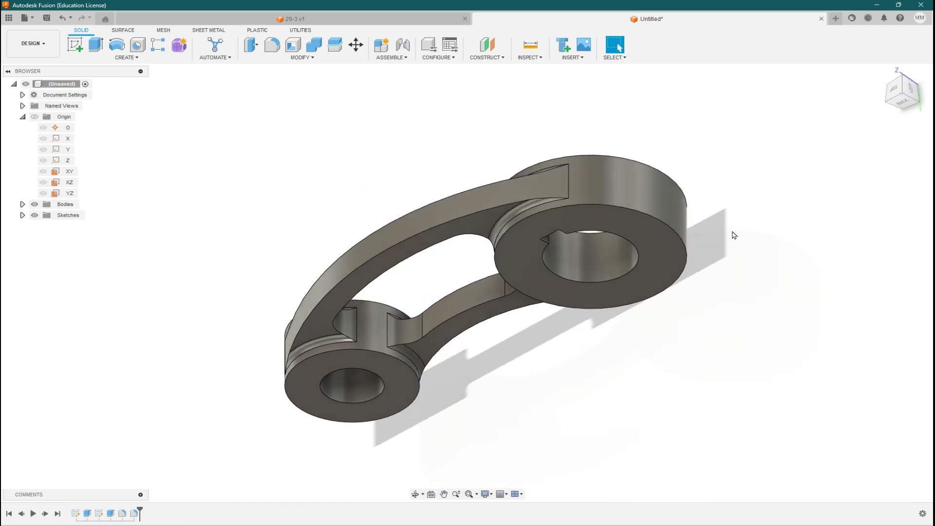
{"action": "left_click", "coordinate": [470, 495]}
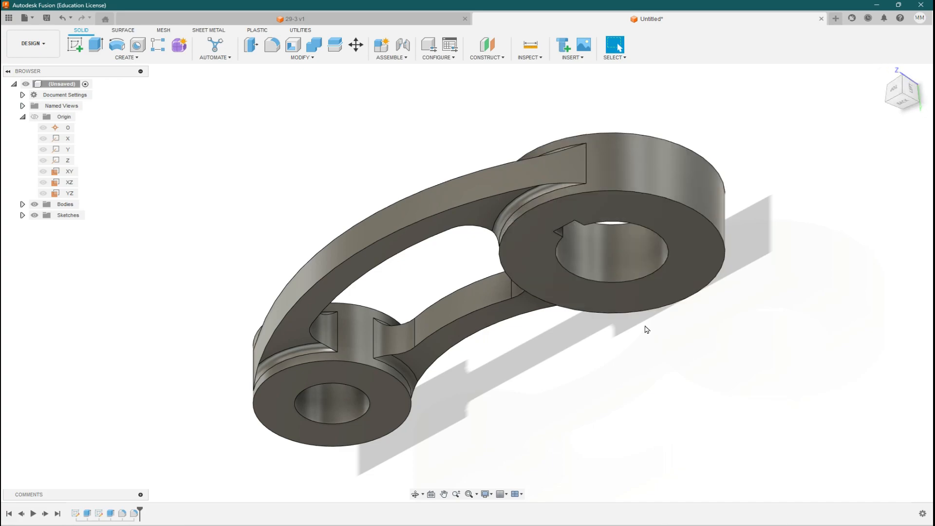
{"action": "middle_click_drag", "start_coordinate": [647, 328], "coordinate": [486, 324], "text": "shift"}
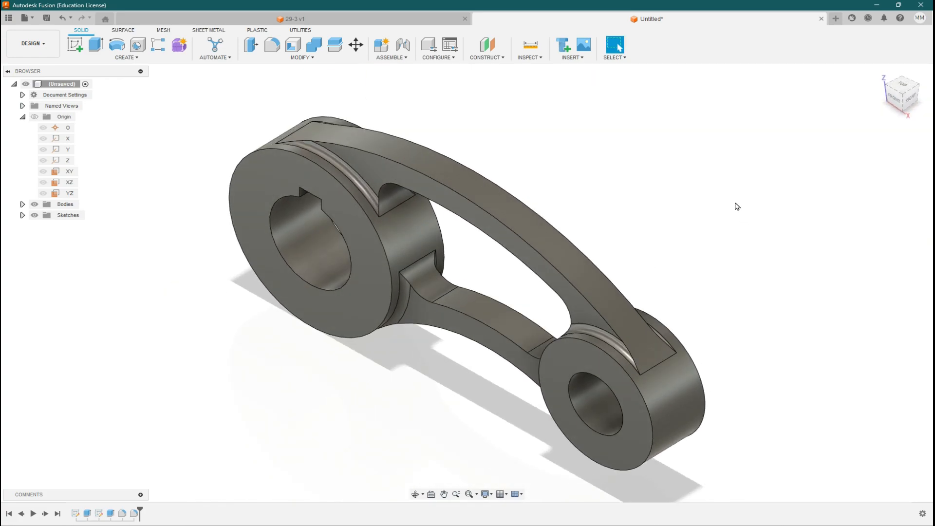
{"action": "left_click", "coordinate": [903, 96]}
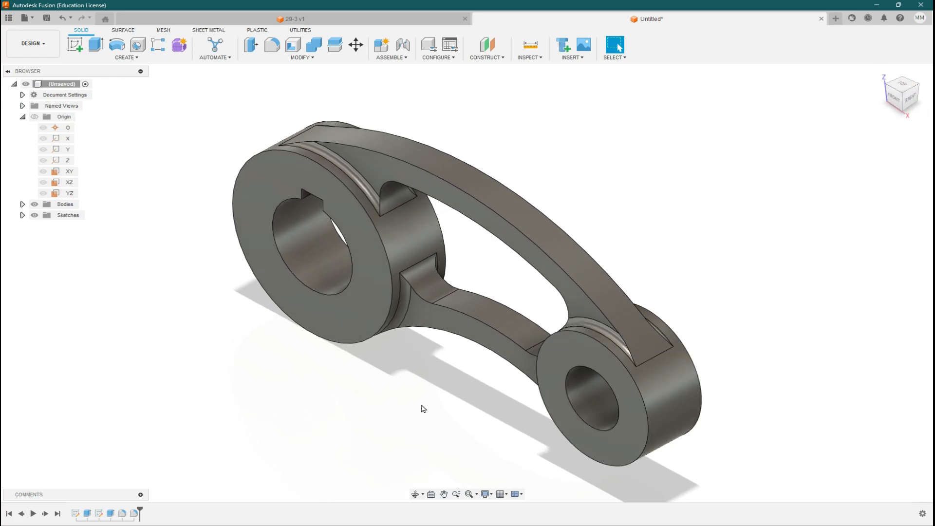
- Apply the Bronze - Patina metal appearance to the bore faces of both bosses, using face-level assignment
{"action": "scroll", "coordinate": [423, 409], "scroll_direction": "down", "scroll_amount": 2}
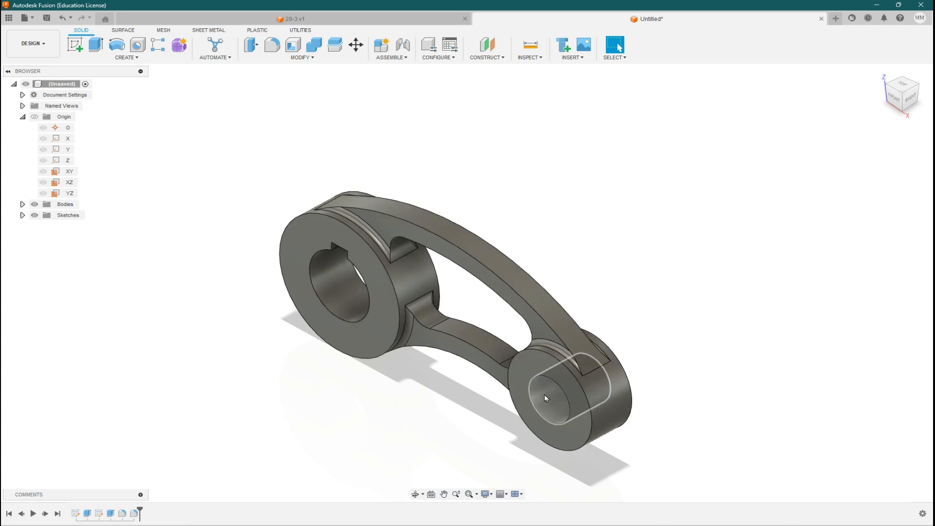
{"action": "left_click", "coordinate": [546, 398]}
{"action": "right_click", "coordinate": [545, 397]}
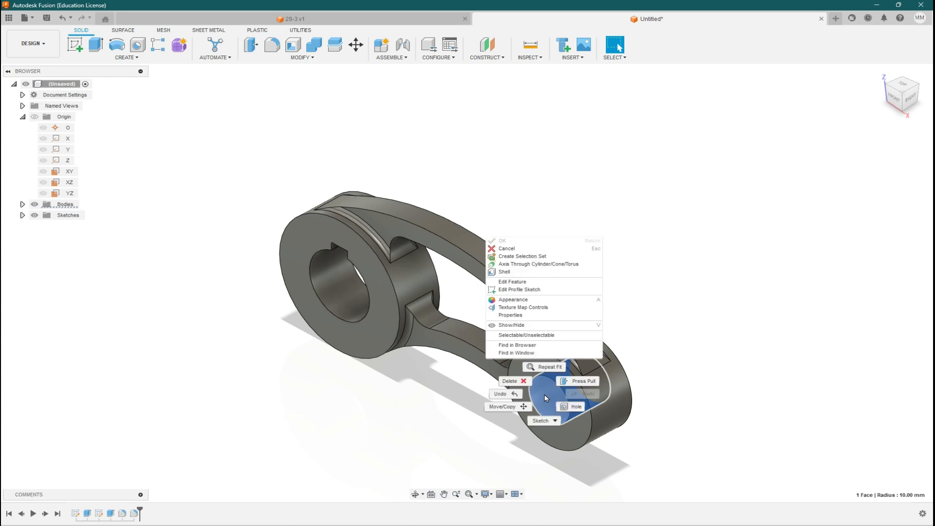
{"action": "left_click", "coordinate": [520, 301]}
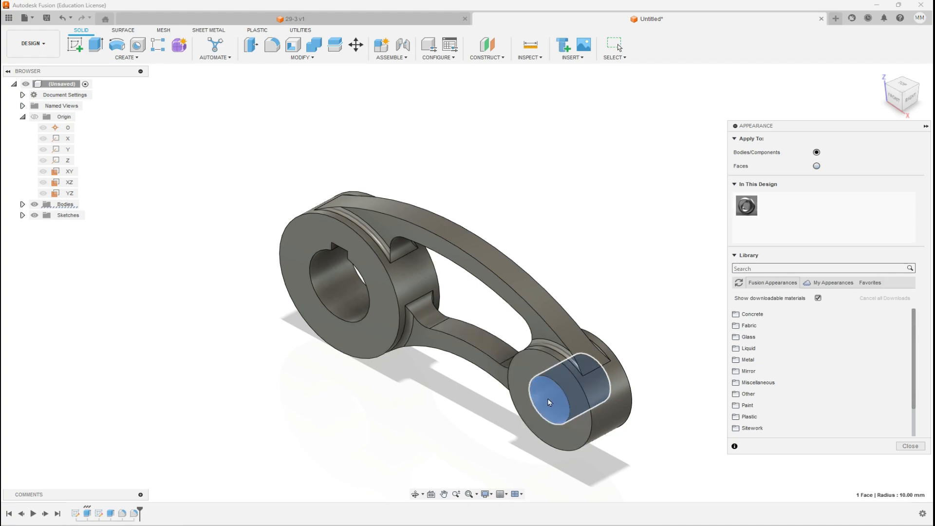
{"action": "left_click", "coordinate": [816, 166]}
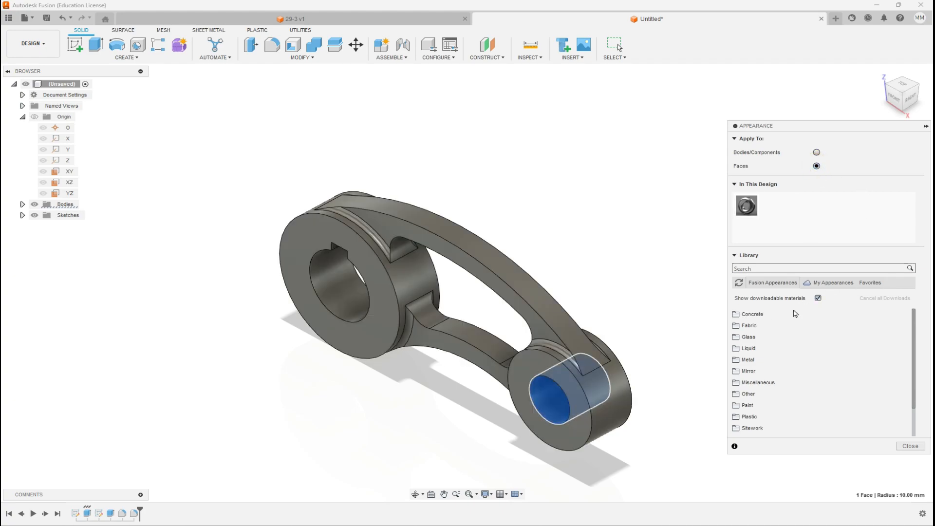
{"action": "left_click", "coordinate": [747, 362]}
{"action": "scroll", "coordinate": [822, 394], "scroll_direction": "down", "scroll_amount": 2}
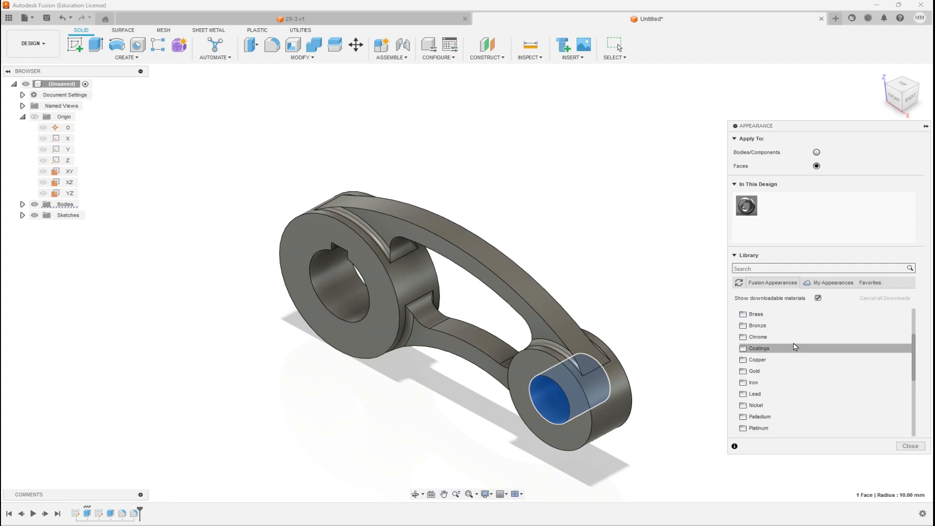
{"action": "left_click", "coordinate": [773, 325]}
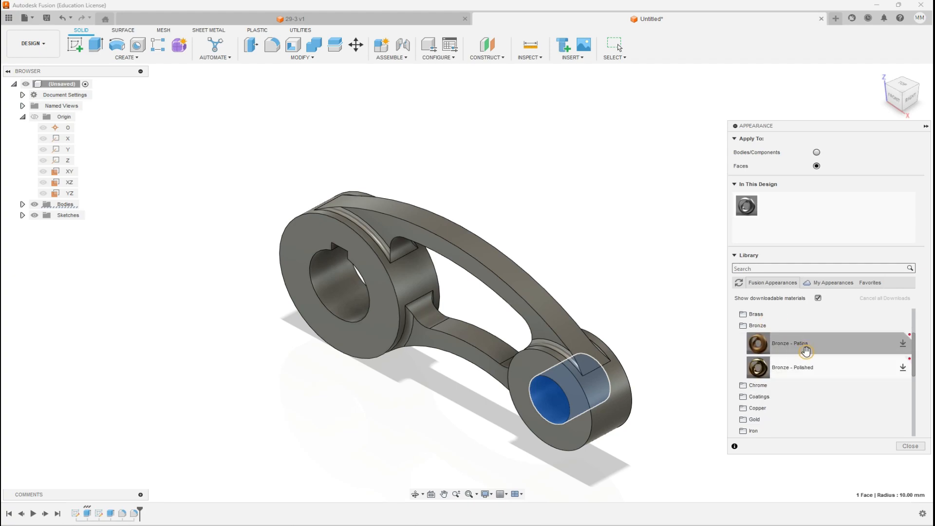
{"action": "left_click_drag", "start_coordinate": [805, 350], "coordinate": [542, 401]}
{"action": "left_click_drag", "start_coordinate": [772, 207], "coordinate": [345, 288]}
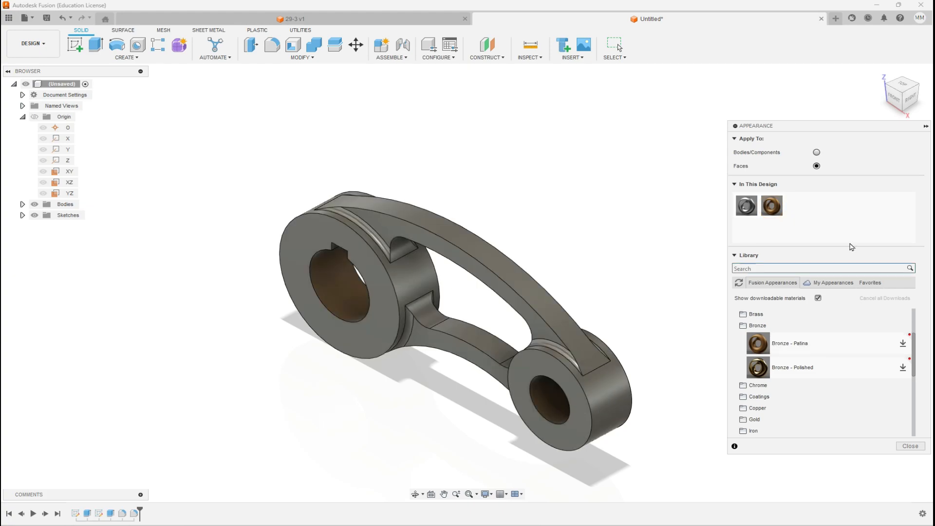
- Lighten the Bronze - Patina appearance to RGB 214, 162, 107
{"action": "right_click", "coordinate": [775, 211]}
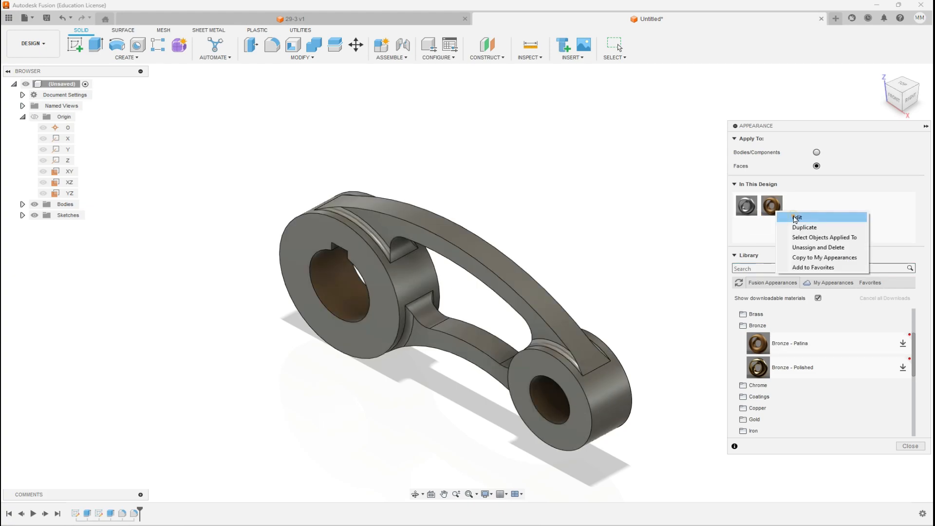
{"action": "left_click", "coordinate": [798, 217]}
{"action": "left_click", "coordinate": [668, 185]}
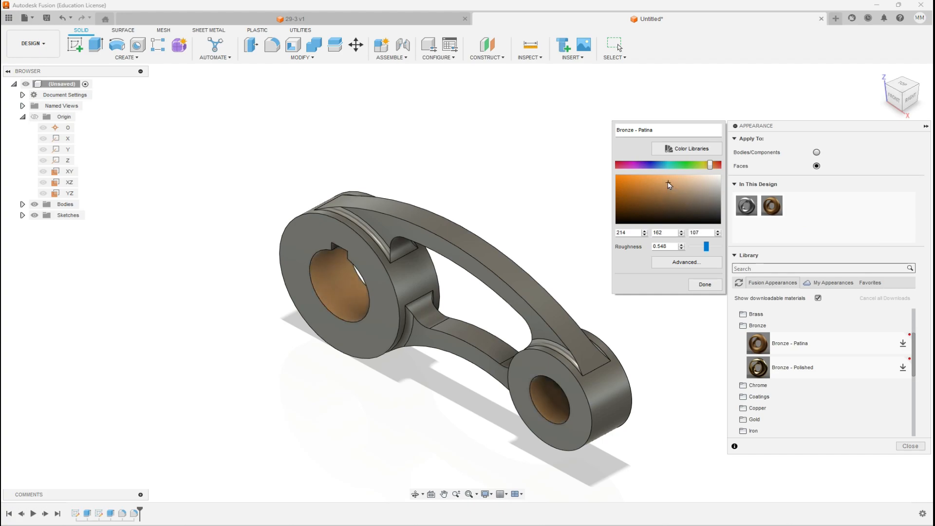
{"action": "left_click", "coordinate": [705, 284]}
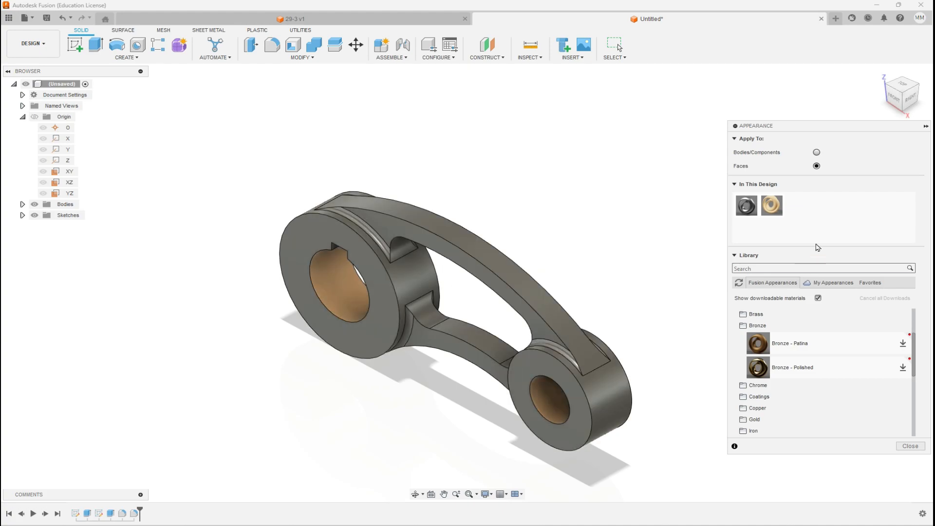
- Find Chrome - Black among the chrome metals and add it to the design's appearances
{"action": "left_click", "coordinate": [757, 325]}
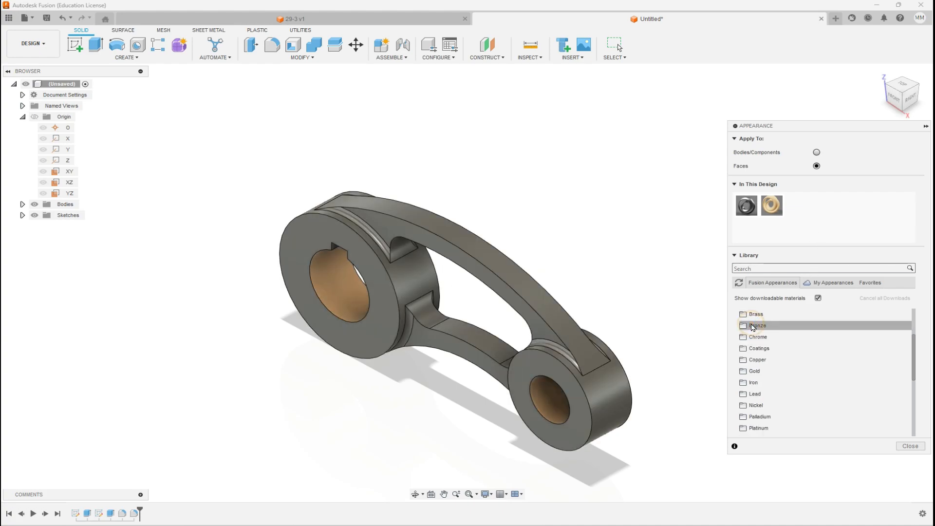
{"action": "scroll", "coordinate": [801, 355], "scroll_direction": "up", "scroll_amount": 3}
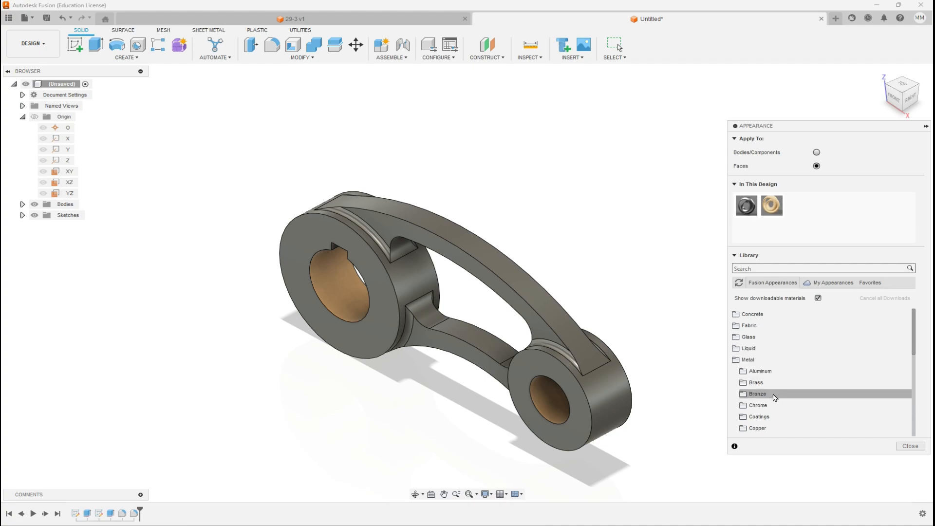
{"action": "left_click", "coordinate": [764, 406]}
{"action": "scroll", "coordinate": [806, 385], "scroll_direction": "down", "scroll_amount": 3}
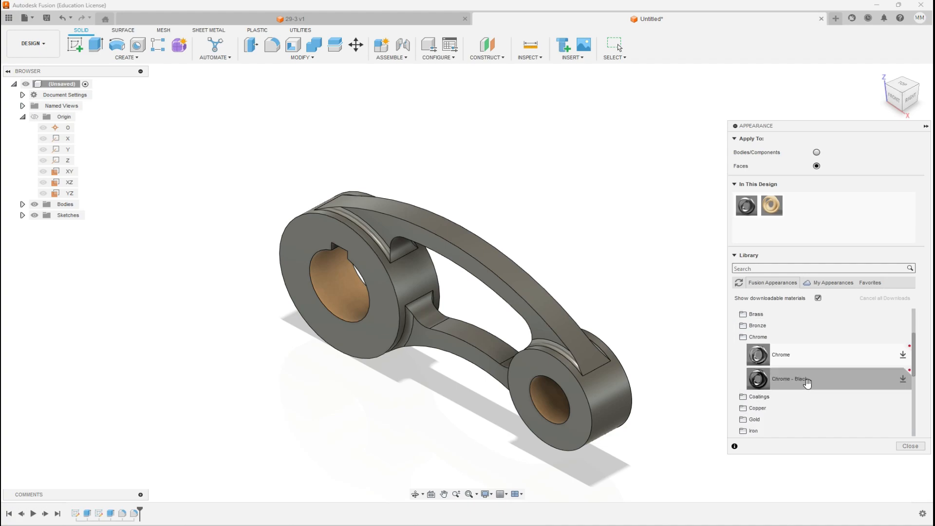
{"action": "left_click_drag", "start_coordinate": [817, 381], "coordinate": [852, 231]}
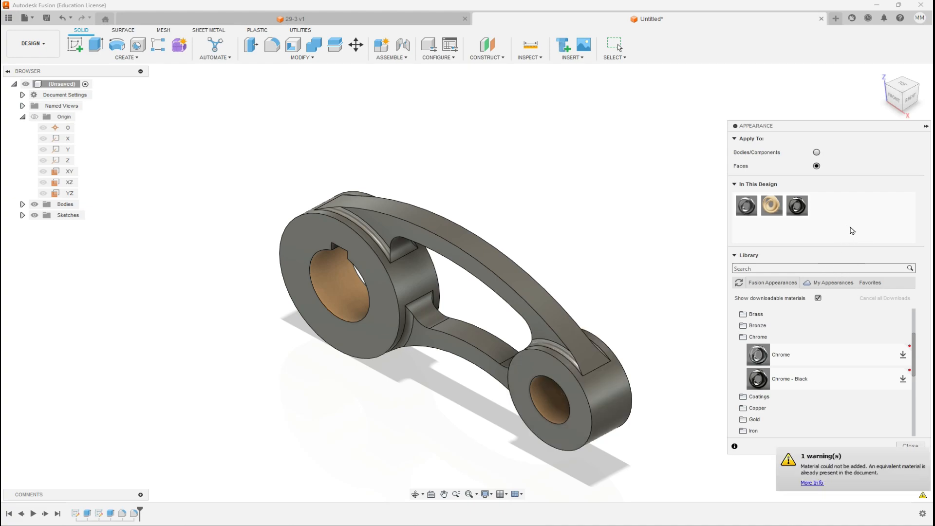
- Try the Chrome - Black appearance on the small boss's outer face and the upper rib's outer face
{"action": "double_click", "coordinate": [799, 212]}
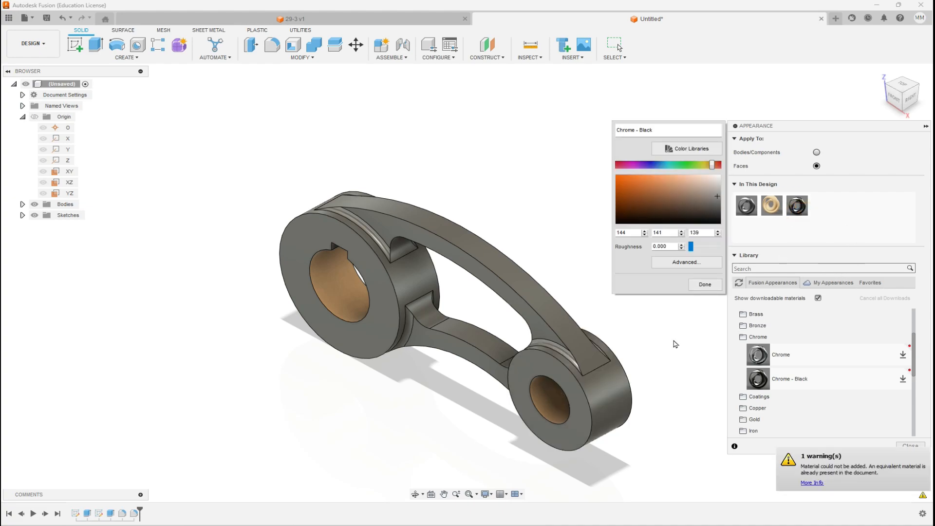
{"action": "left_click_drag", "start_coordinate": [801, 210], "coordinate": [604, 385]}
{"action": "left_click_drag", "start_coordinate": [797, 206], "coordinate": [598, 315]}
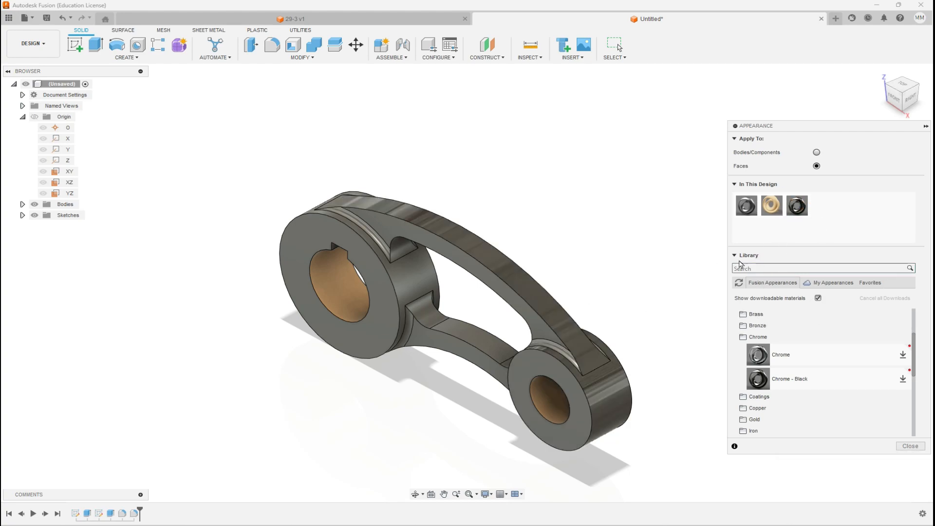
{"action": "key", "text": "Escape"}
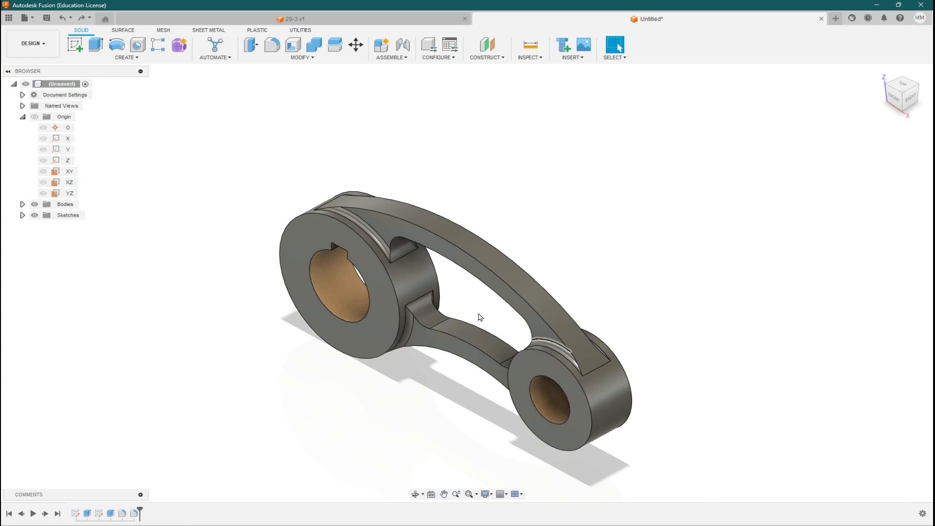
- Apply Chrome - Black to the inner fillet faces beside the large boss and to the lower rib's inner face, using face-level assignment
{"action": "right_click", "coordinate": [402, 247]}
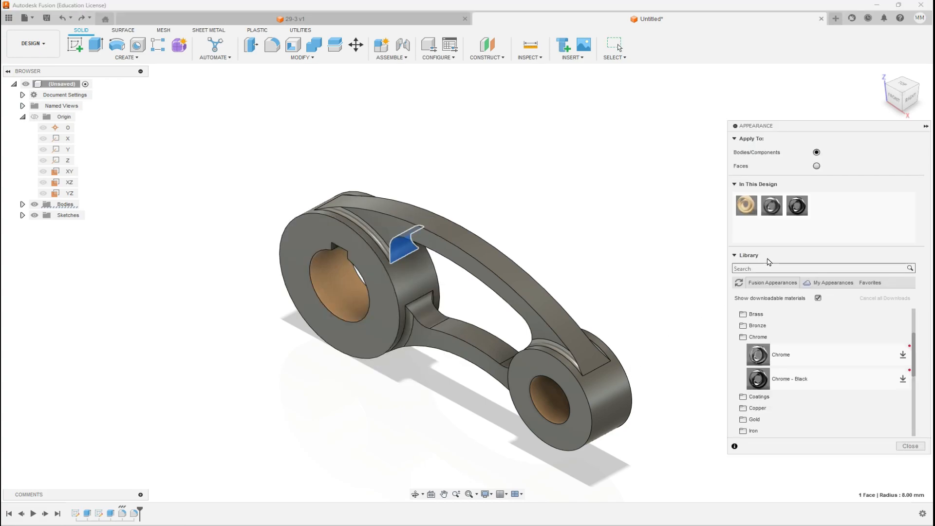
{"action": "mouse_move", "coordinate": [801, 210]}
{"action": "left_mouse_down"}
{"action": "mouse_move", "coordinate": [731, 242]}
{"action": "mouse_move", "coordinate": [472, 316]}
{"action": "mouse_move", "coordinate": [660, 254]}
{"action": "mouse_move", "coordinate": [799, 155]}
{"action": "mouse_move", "coordinate": [519, 280]}
{"action": "mouse_move", "coordinate": [535, 323]}
{"action": "mouse_move", "coordinate": [585, 373]}
{"action": "mouse_move", "coordinate": [701, 339]}
{"action": "left_mouse_up"}
{"action": "left_click", "coordinate": [816, 166]}
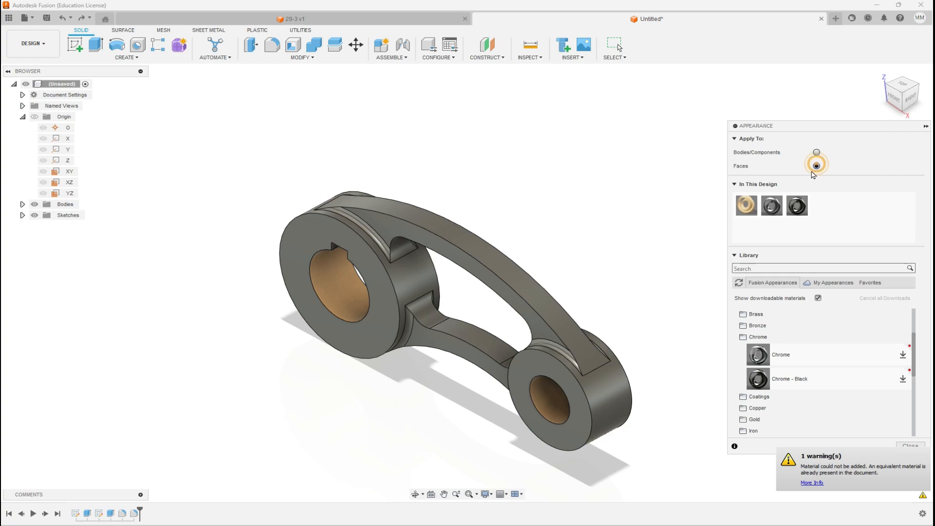
{"action": "left_click_drag", "start_coordinate": [797, 206], "coordinate": [395, 250]}
{"action": "left_click_drag", "start_coordinate": [795, 208], "coordinate": [425, 311]}
{"action": "left_click_drag", "start_coordinate": [797, 205], "coordinate": [475, 341]}
{"action": "left_click_drag", "start_coordinate": [797, 205], "coordinate": [401, 244]}
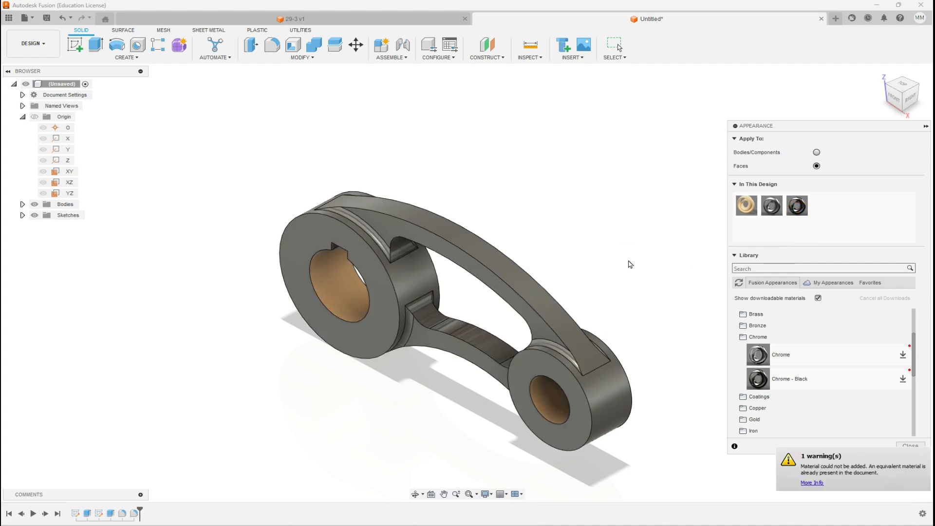
- Apply Chrome - Black to the two inner fillet faces beside the small boss and to the upper rib's inner face
{"action": "middle_click_drag", "start_coordinate": [578, 278], "coordinate": [643, 250], "text": "shift"}
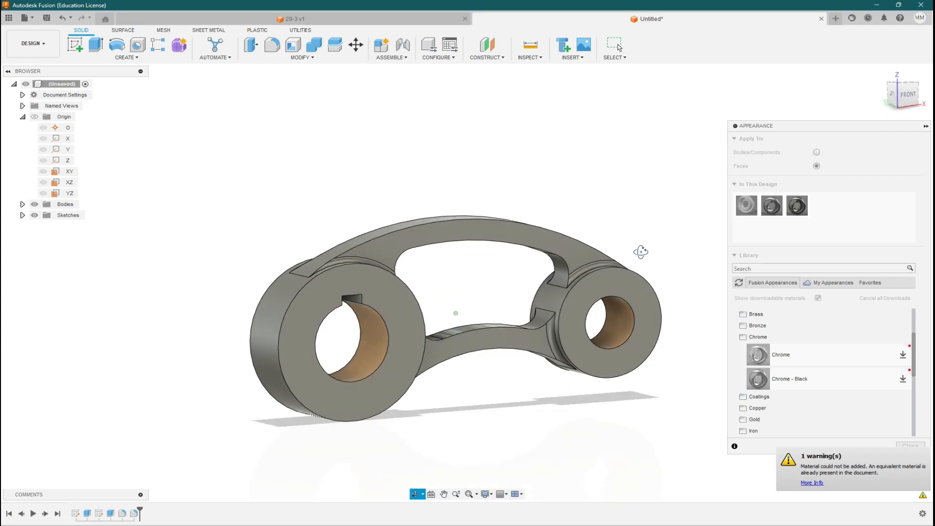
{"action": "left_click_drag", "start_coordinate": [797, 205], "coordinate": [562, 274]}
{"action": "middle_click_drag", "start_coordinate": [471, 294], "coordinate": [487, 309], "text": "shift"}
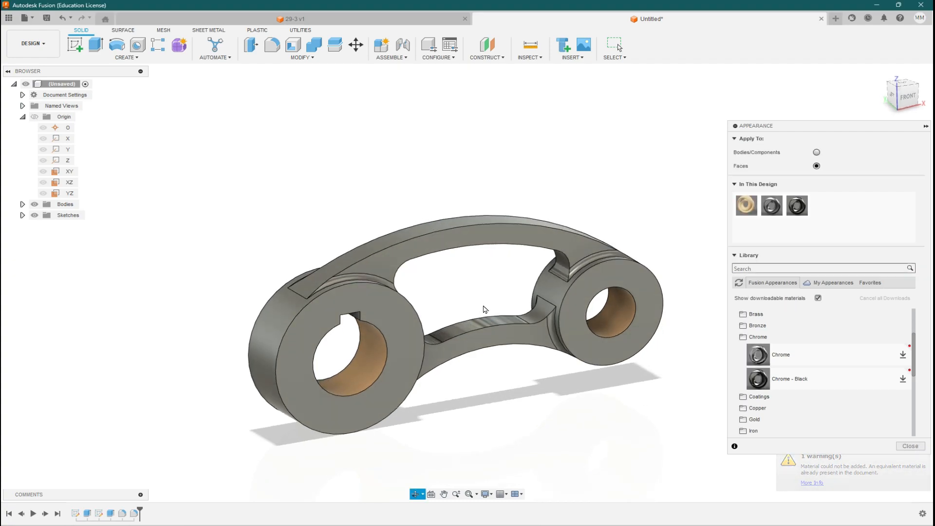
{"action": "left_click_drag", "start_coordinate": [793, 214], "coordinate": [538, 314]}
{"action": "middle_click_drag", "start_coordinate": [463, 294], "coordinate": [445, 311], "text": "shift"}
{"action": "left_click_drag", "start_coordinate": [794, 211], "coordinate": [483, 285]}
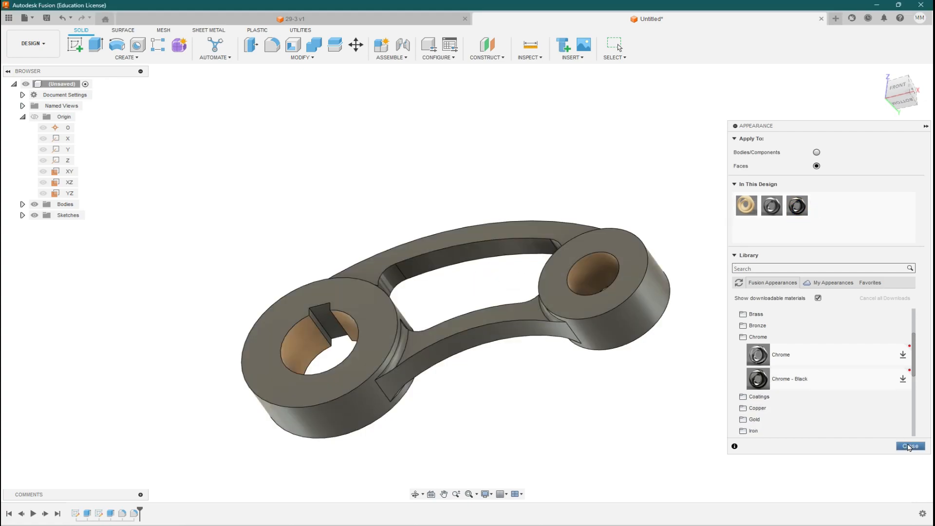
- Lighten the Chrome - Black appearance to RGB 205, 193, 186 and finish the appearance assignment
{"action": "middle_click_drag", "start_coordinate": [679, 200], "coordinate": [657, 263], "text": "shift"}
{"action": "double_click", "coordinate": [795, 207]}
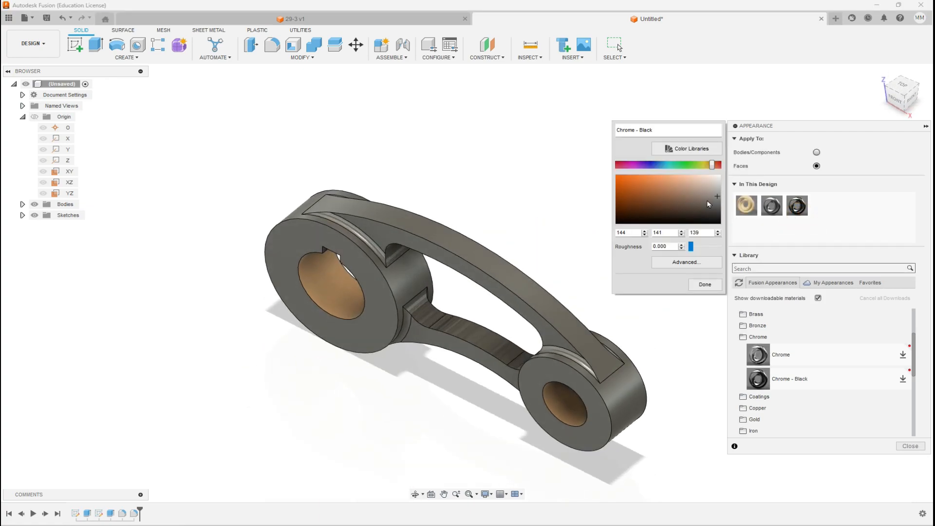
{"action": "left_click_drag", "start_coordinate": [700, 196], "coordinate": [705, 185]}
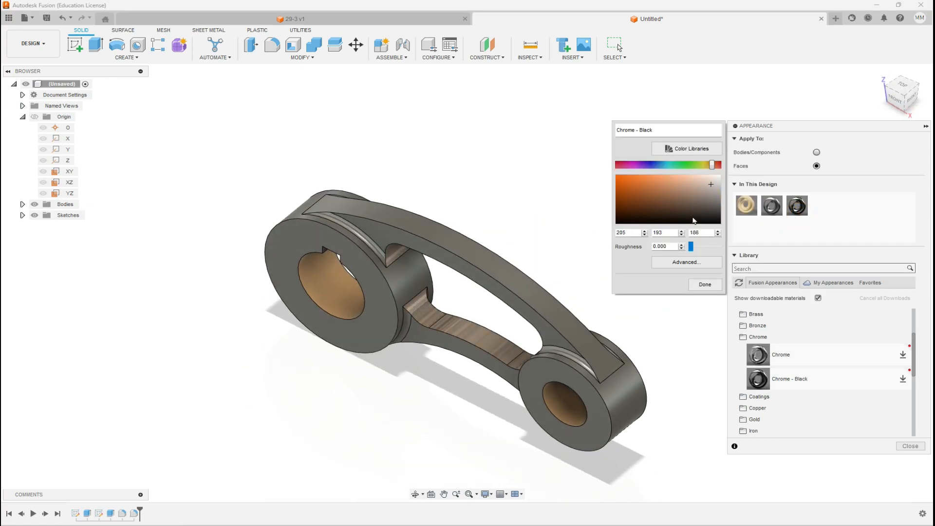
{"action": "left_click", "coordinate": [705, 284]}
{"action": "left_click", "coordinate": [909, 447]}
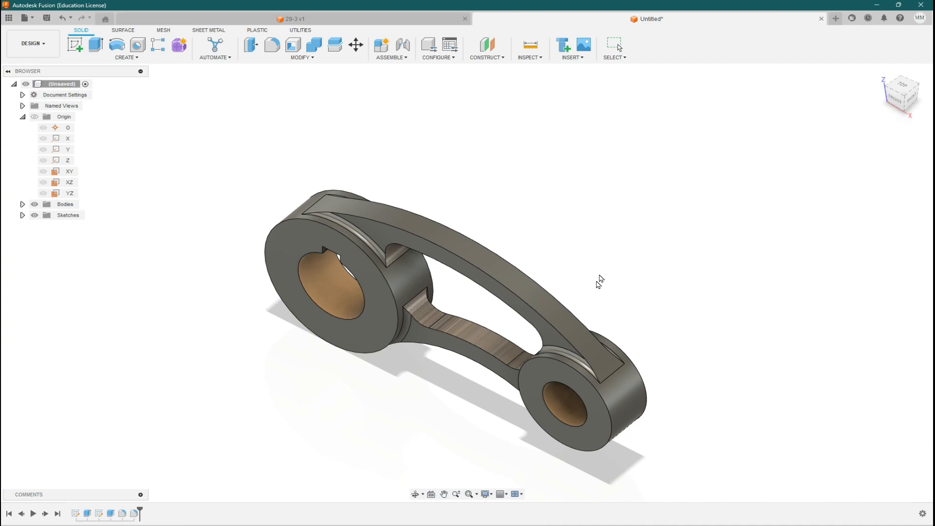
- Show the whole part in the isometric view and collapse the Origin folder
{"action": "left_click", "coordinate": [904, 97]}
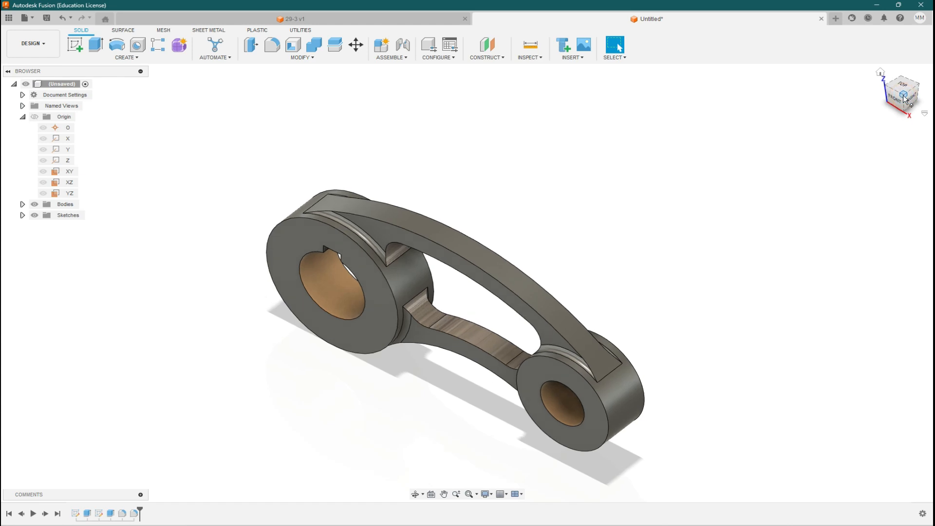
{"action": "left_click", "coordinate": [470, 492]}
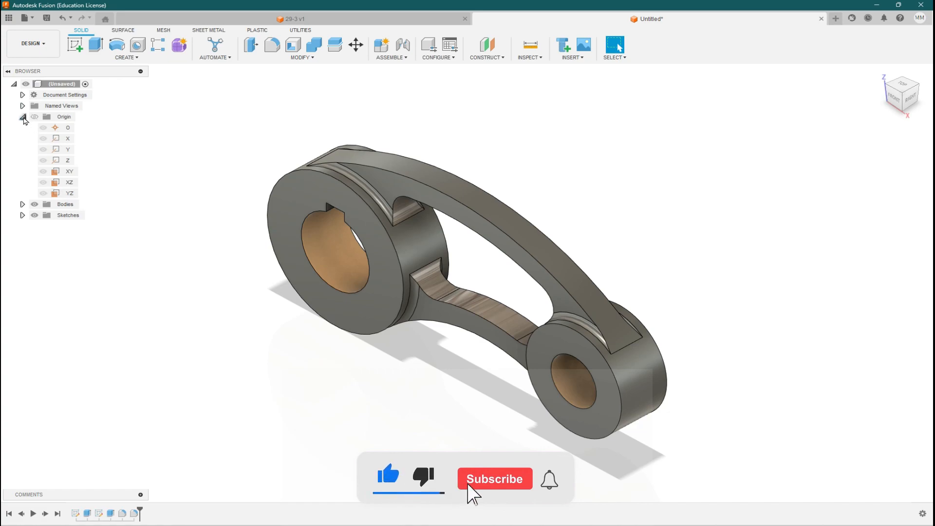
{"action": "left_click", "coordinate": [22, 116]}
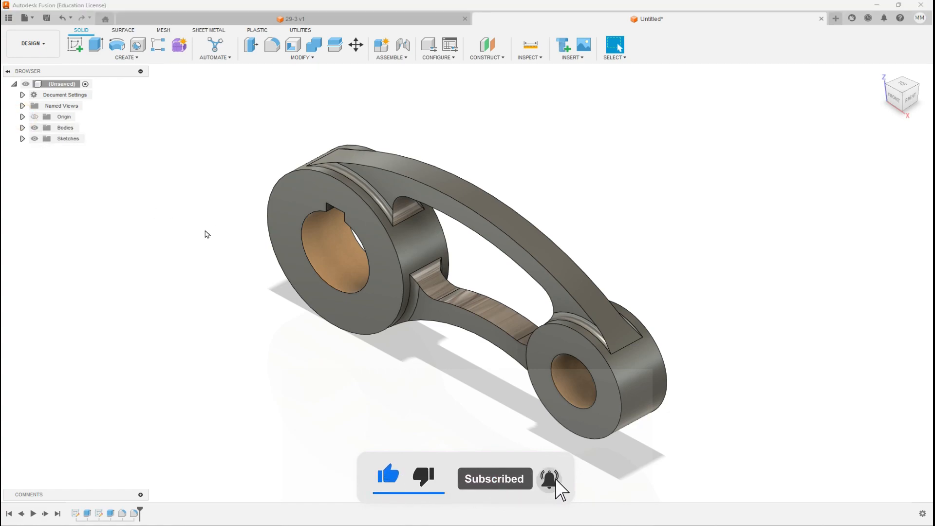